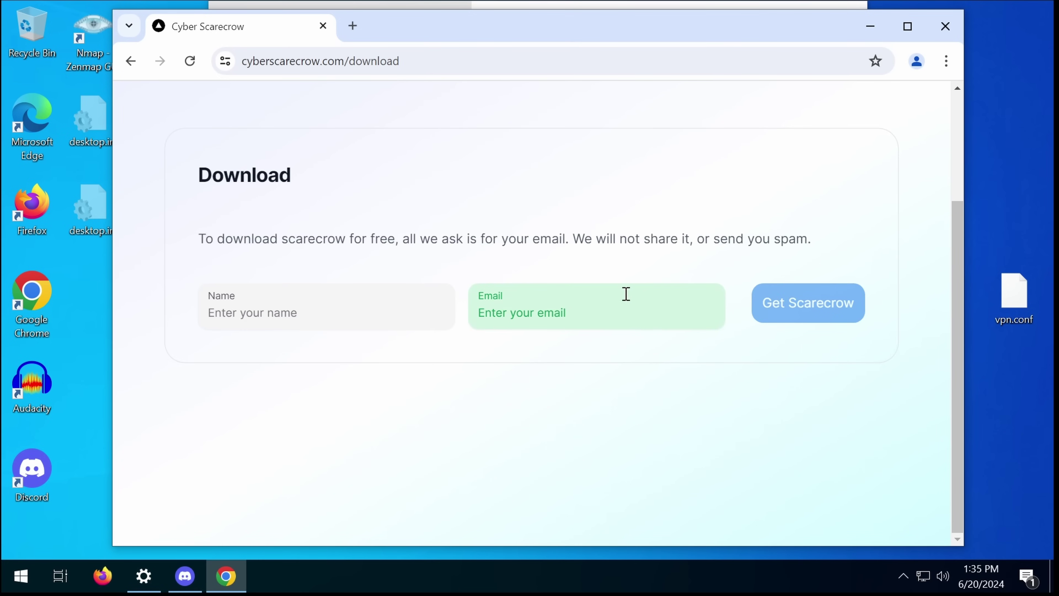
# Step: Enter your name and Gmail address in the Scarecrow download form and submit it for the installer
pyautogui.moveTo(492, 239); pyautogui.dragTo(397, 319)
pyautogui.click(396, 318)
pyautogui.scroll(3, 398, 319)
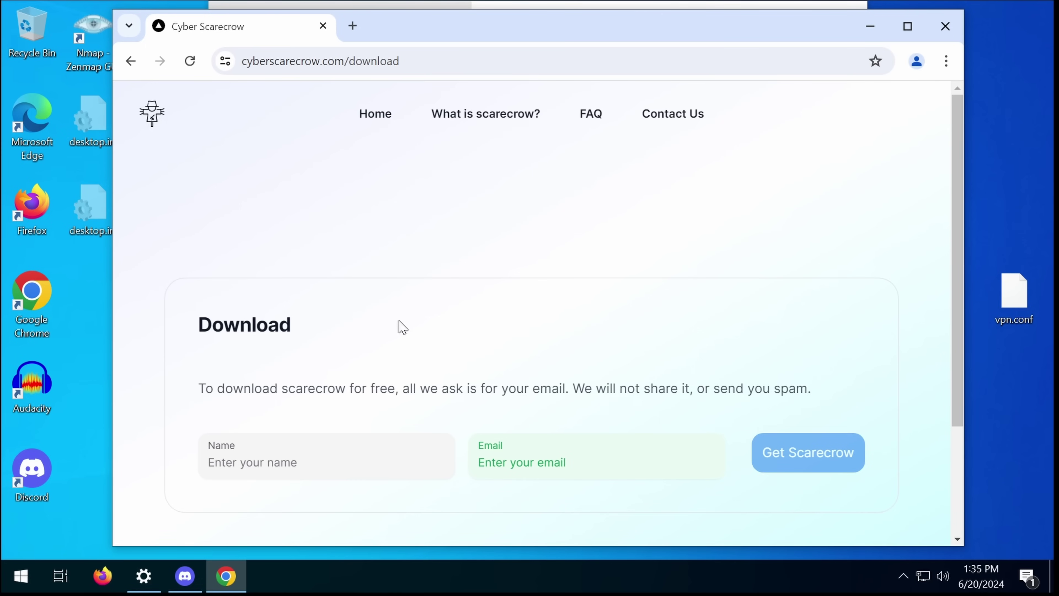
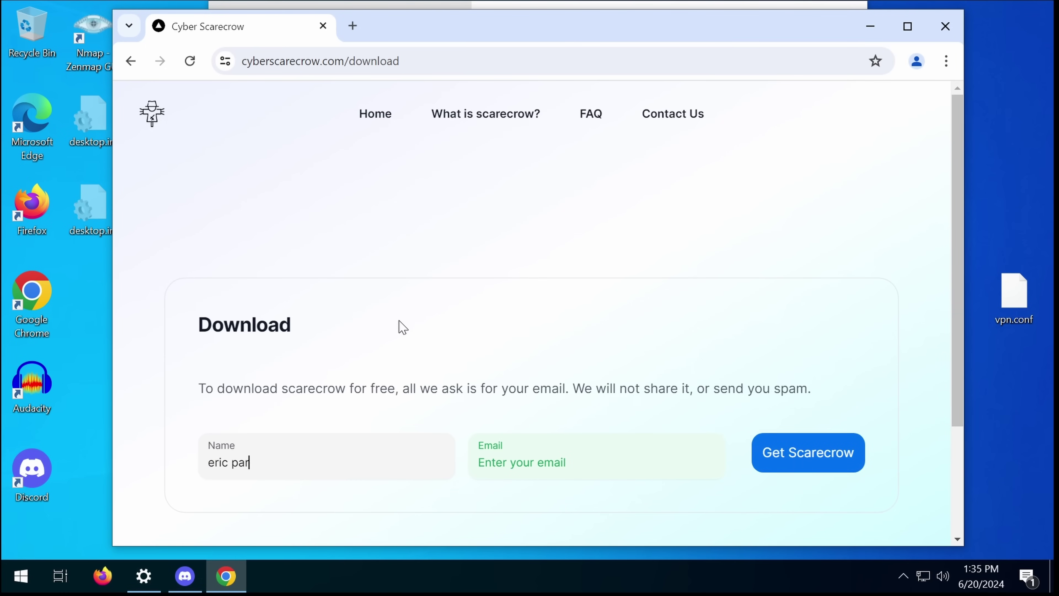
pyautogui.press('Tab')
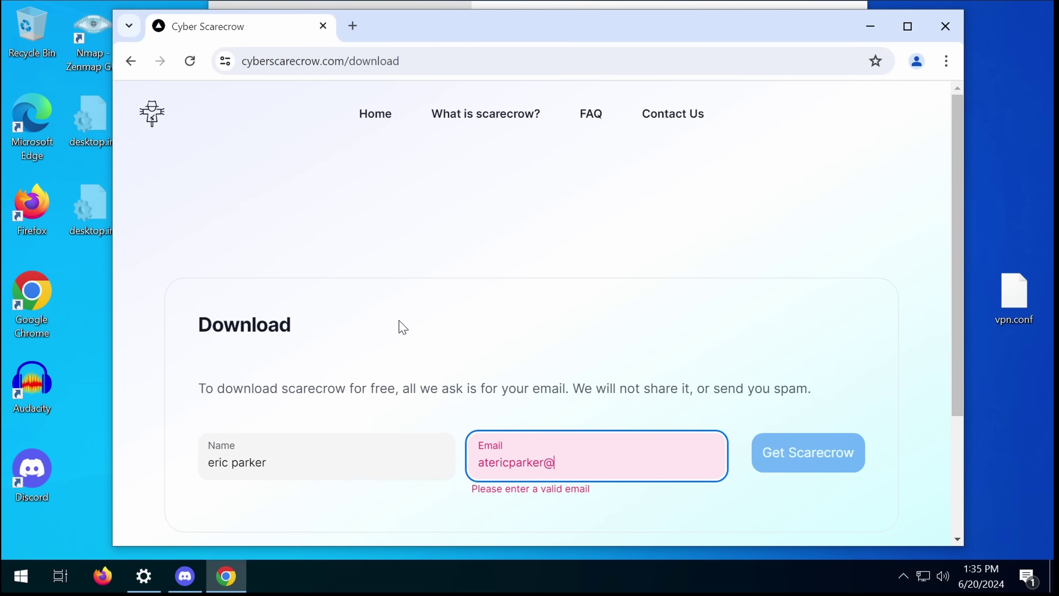
pyautogui.click(798, 451)
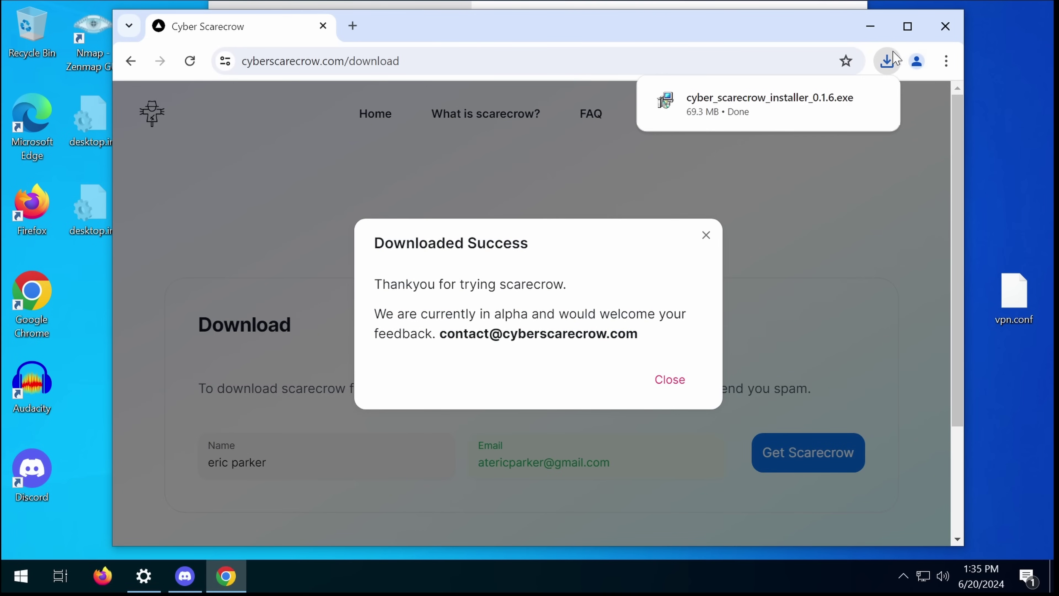
# Step: Run cyber_scarecrow_installer_0.1.6.exe past the SmartScreen warning and accept the license terms
pyautogui.click(765, 117)
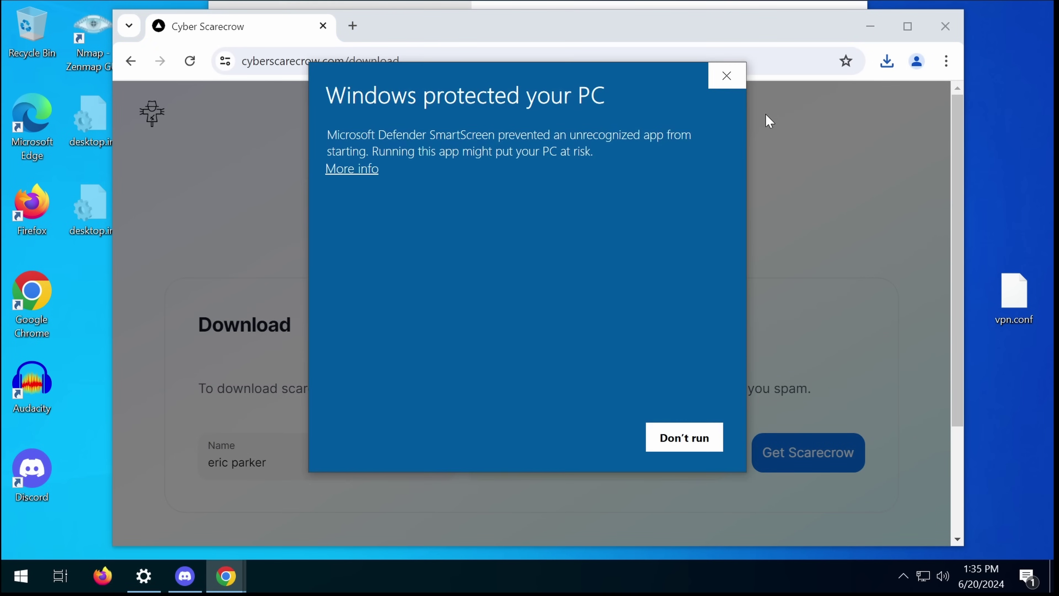
pyautogui.click(349, 169)
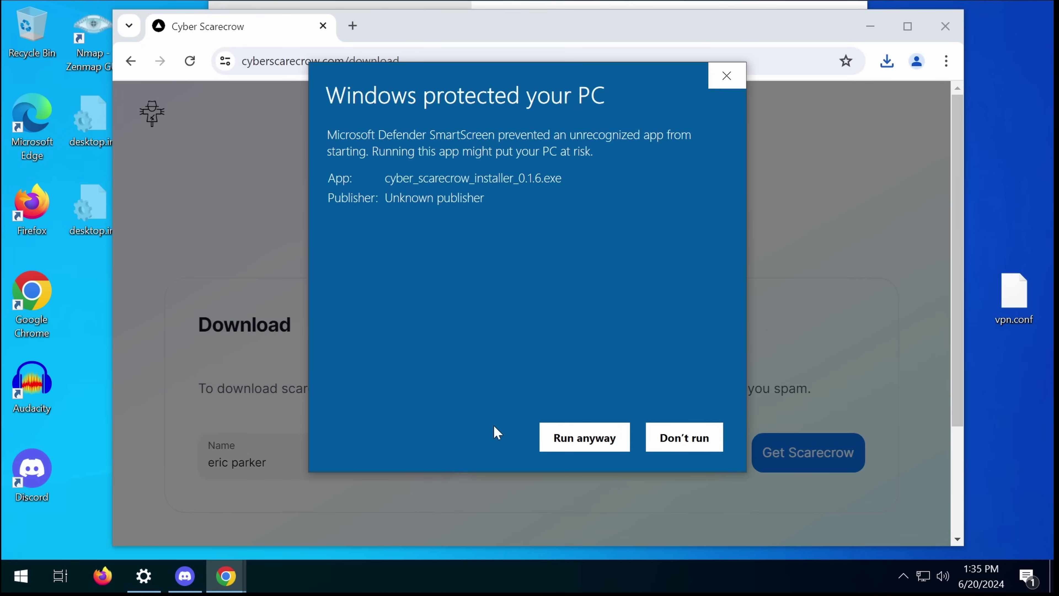
pyautogui.click(571, 437)
pyautogui.click(579, 372)
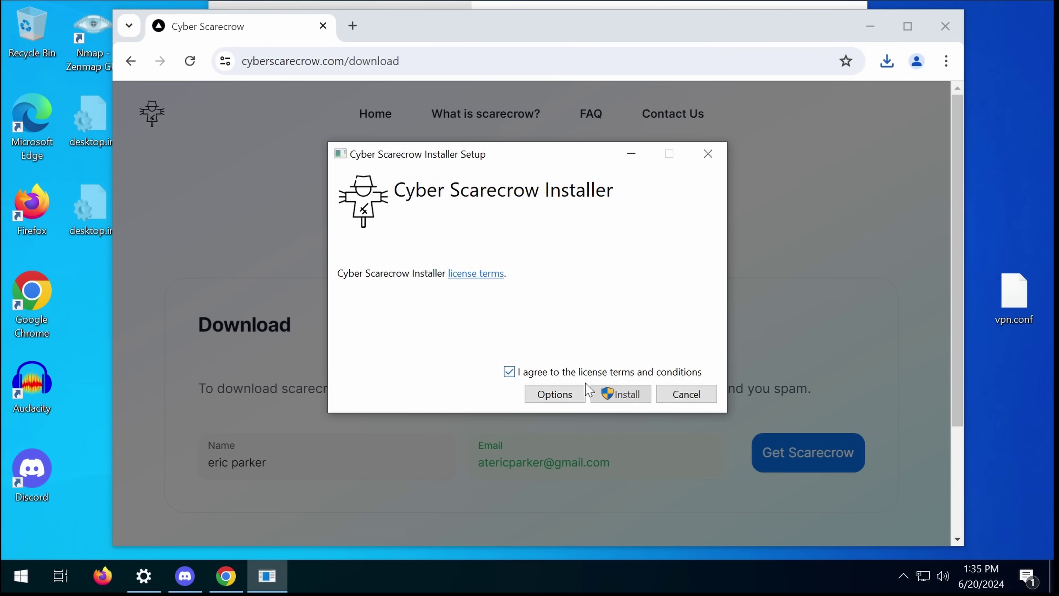
# Step: Install Cyber Scarecrow to the default location, close the installer and dismiss the download-success message
pyautogui.click(570, 393)
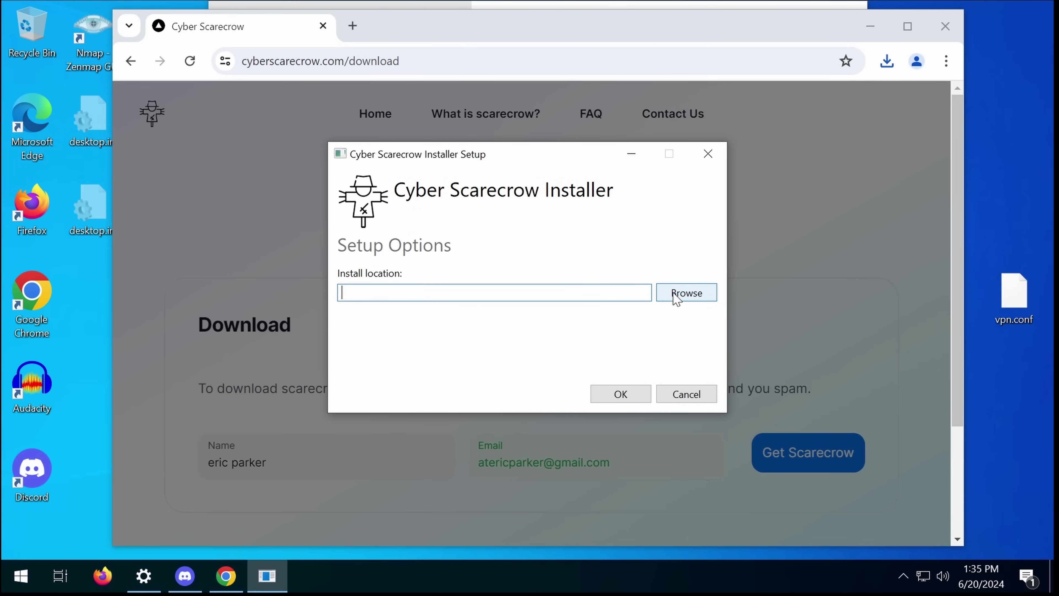
pyautogui.click(637, 394)
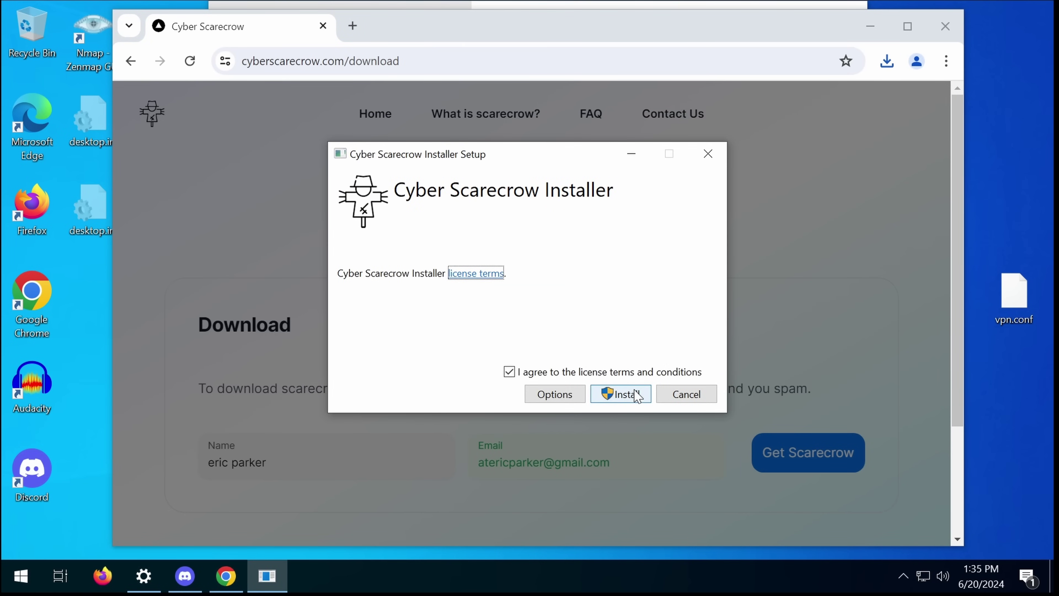
pyautogui.click(621, 394)
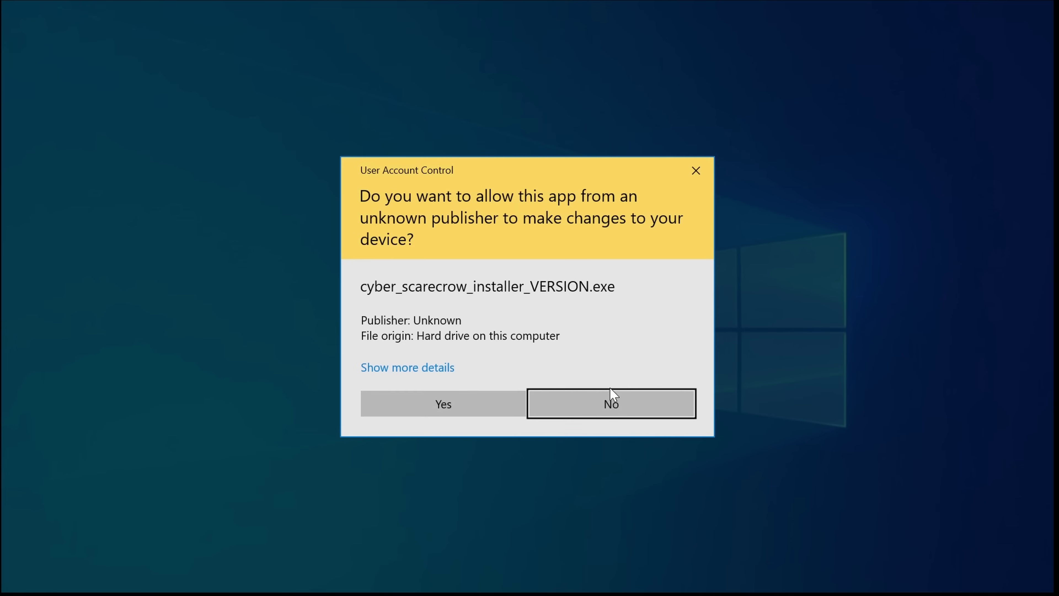
pyautogui.click(436, 366)
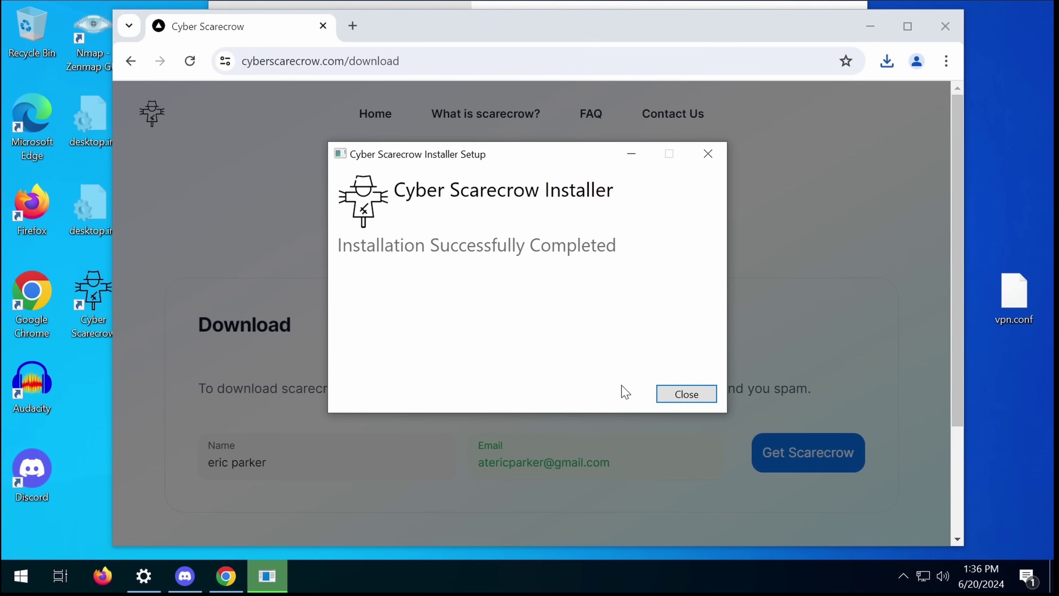
pyautogui.click(677, 395)
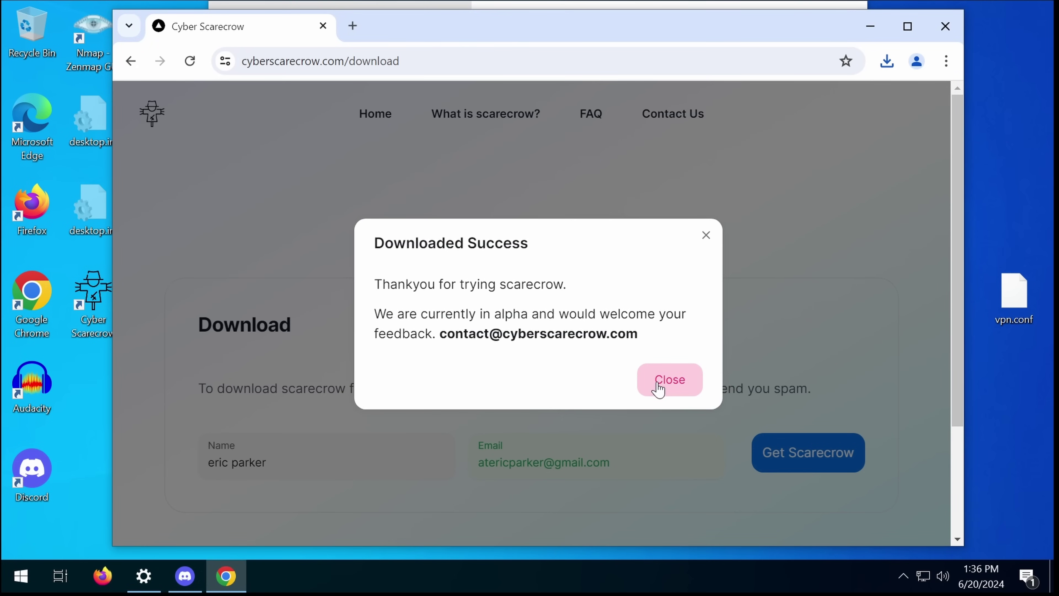
pyautogui.click(660, 386)
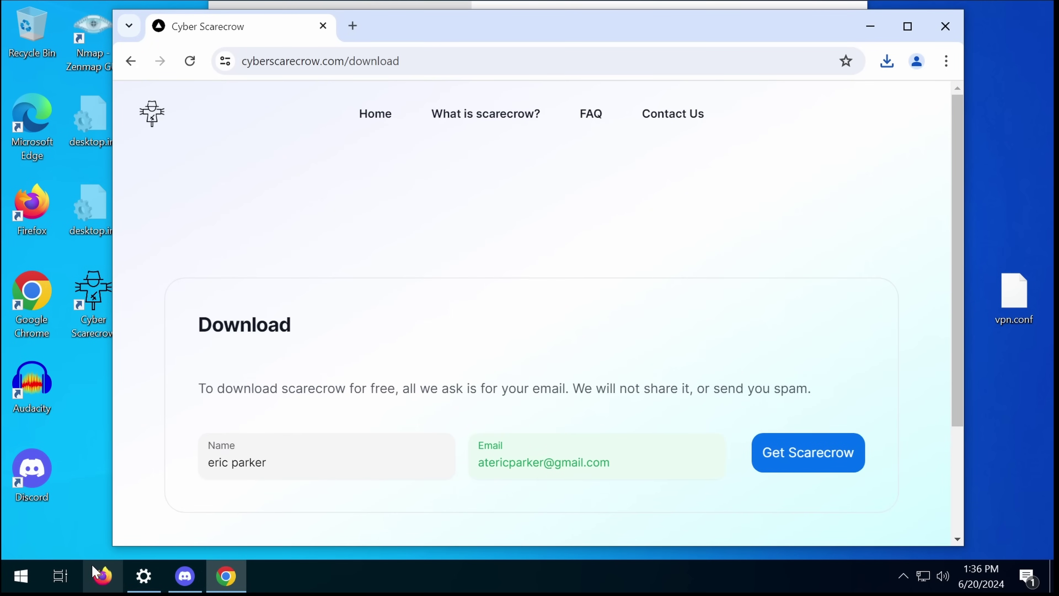
# Step: Restart Windows from the Start menu's power options
pyautogui.click(27, 571)
pyautogui.click(22, 540)
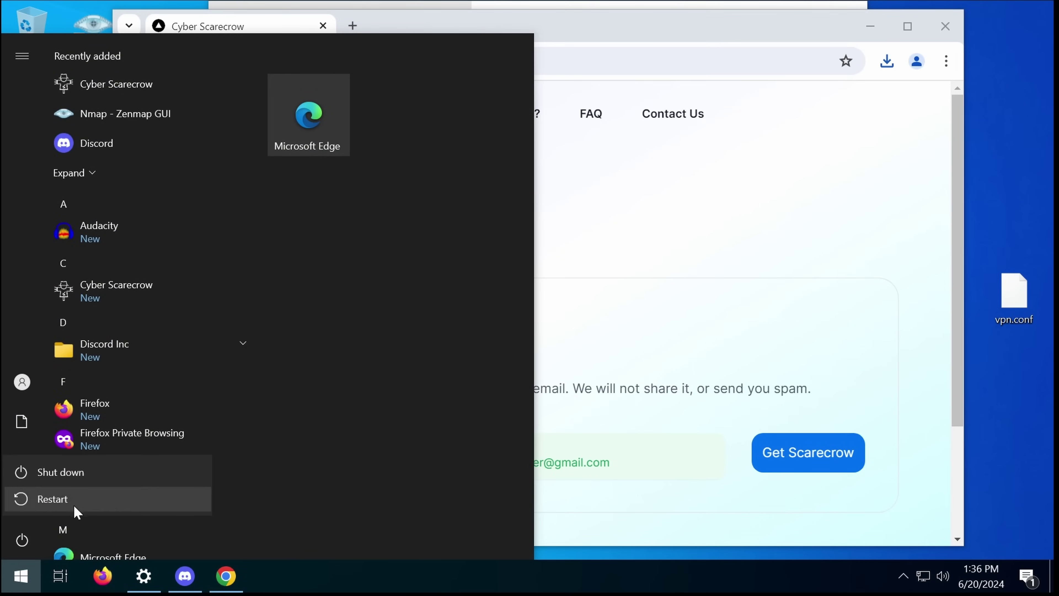
pyautogui.click(74, 506)
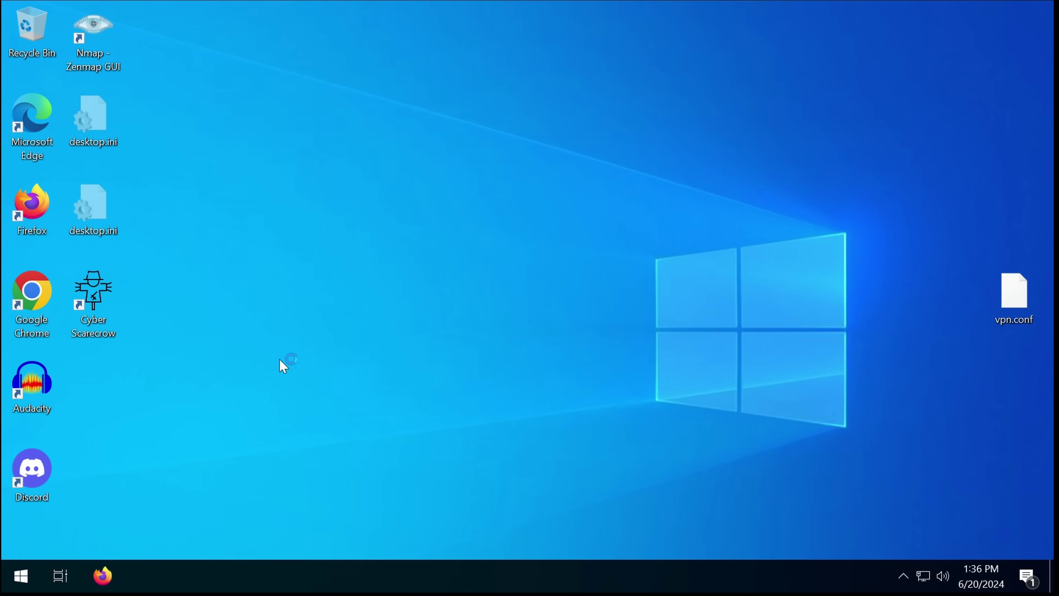
# Step: Launch Cyber Scarecrow from the desktop shortcut, approve UAC, and open Settings from its tray icon
pyautogui.doubleClick(86, 304)
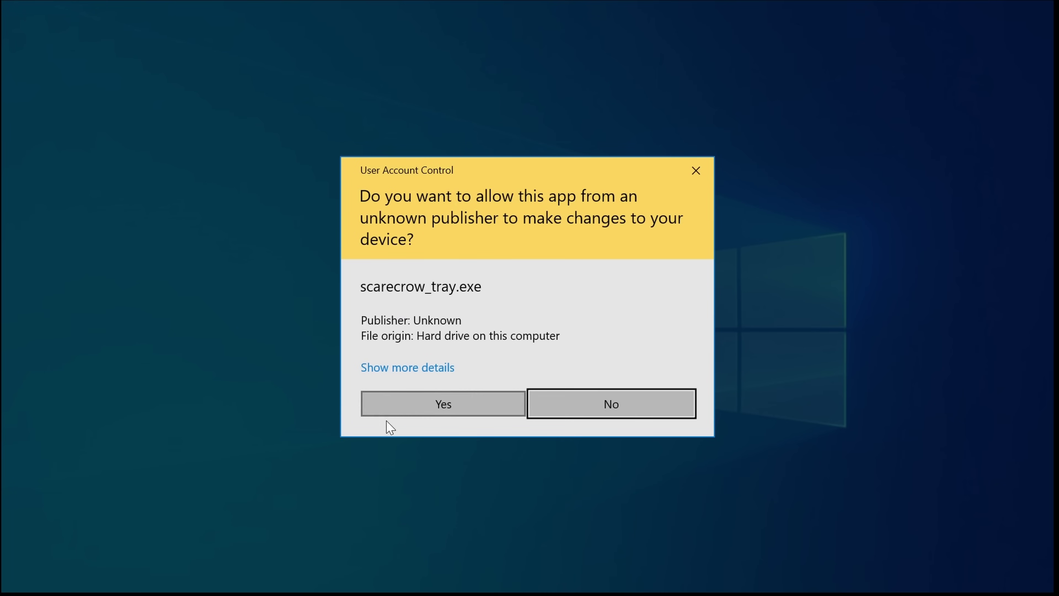
pyautogui.click(411, 406)
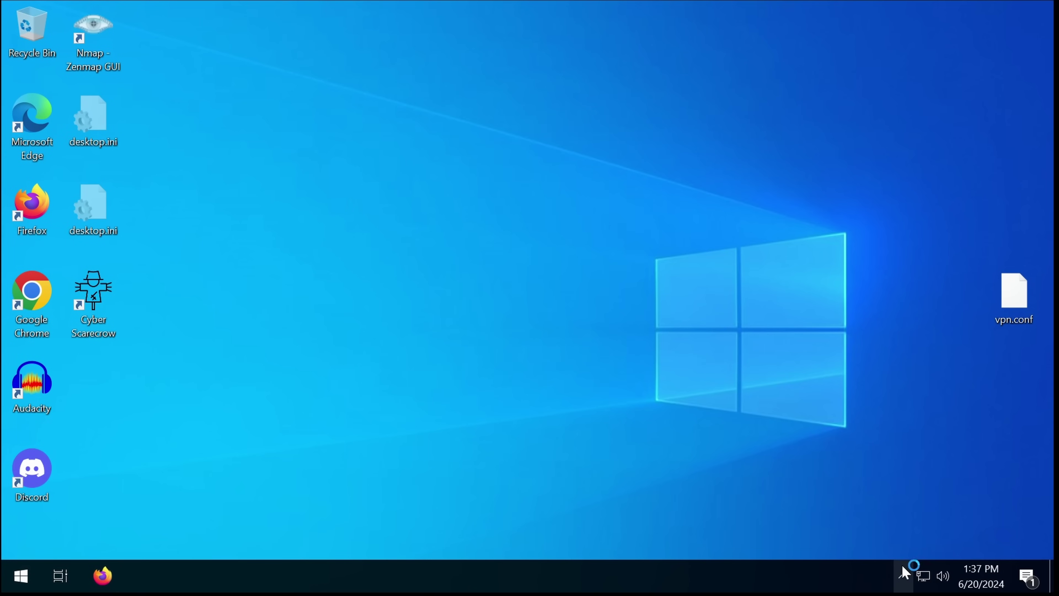
pyautogui.click(903, 574)
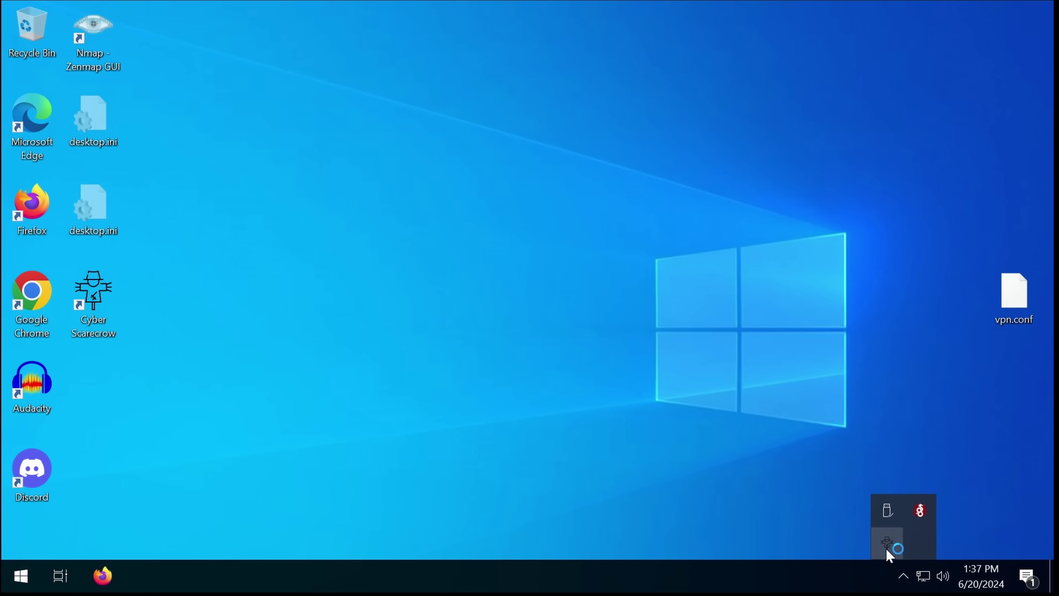
pyautogui.click(887, 545)
pyautogui.rightClick(887, 551)
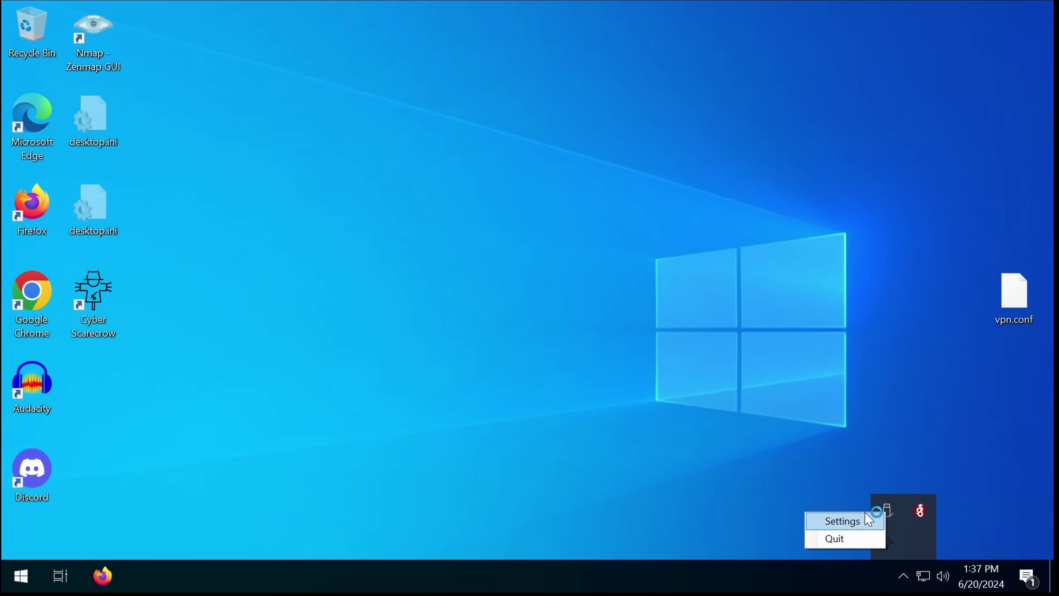
pyautogui.click(868, 519)
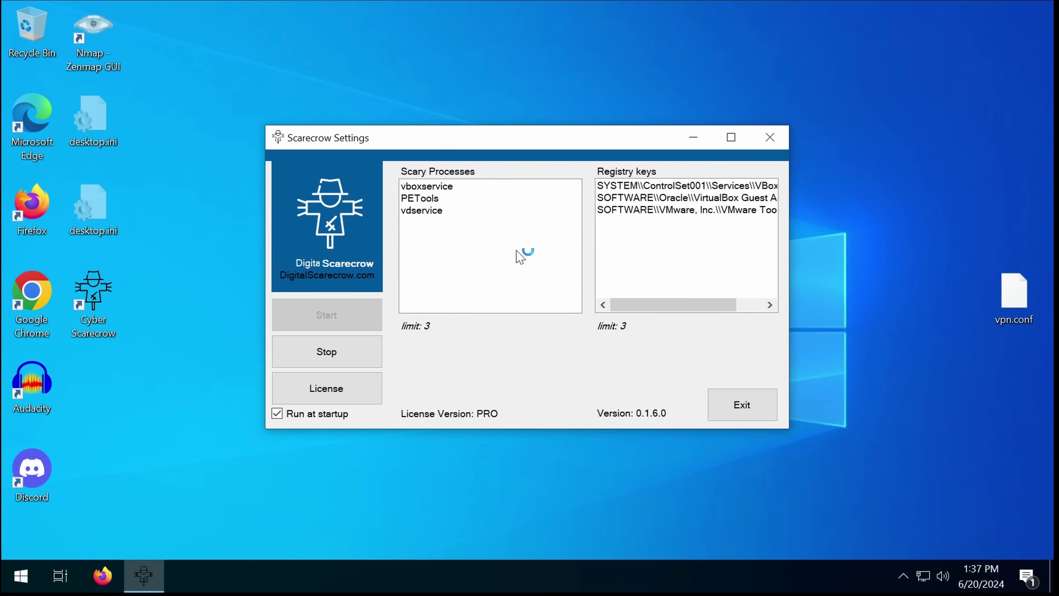
# Step: Inspect the vboxservice, PETools and vdservice decoys and the registry keys, then view the PRO license
pyautogui.click(456, 188)
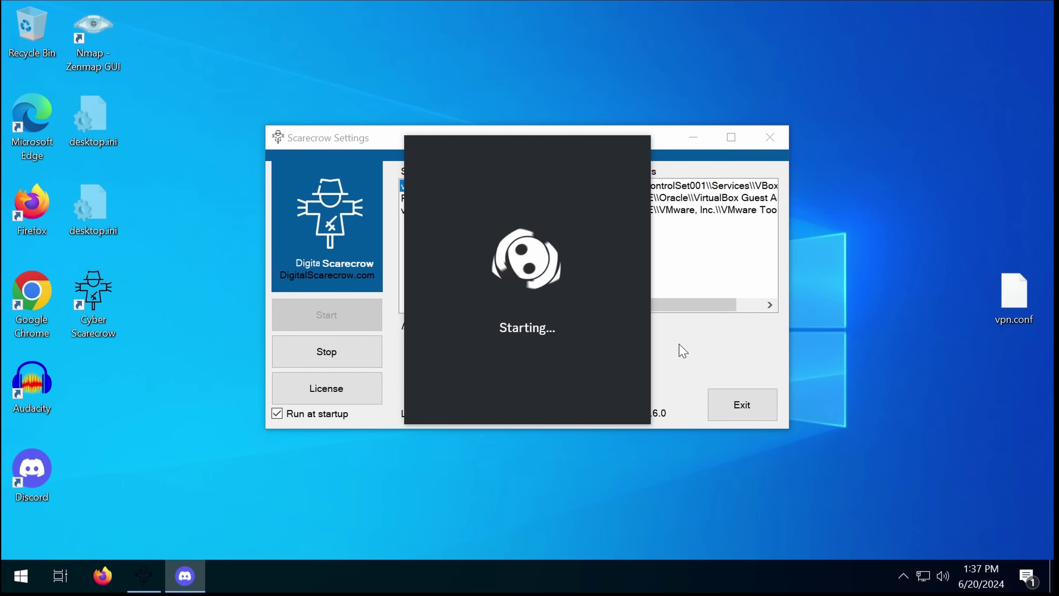
pyautogui.click(433, 198)
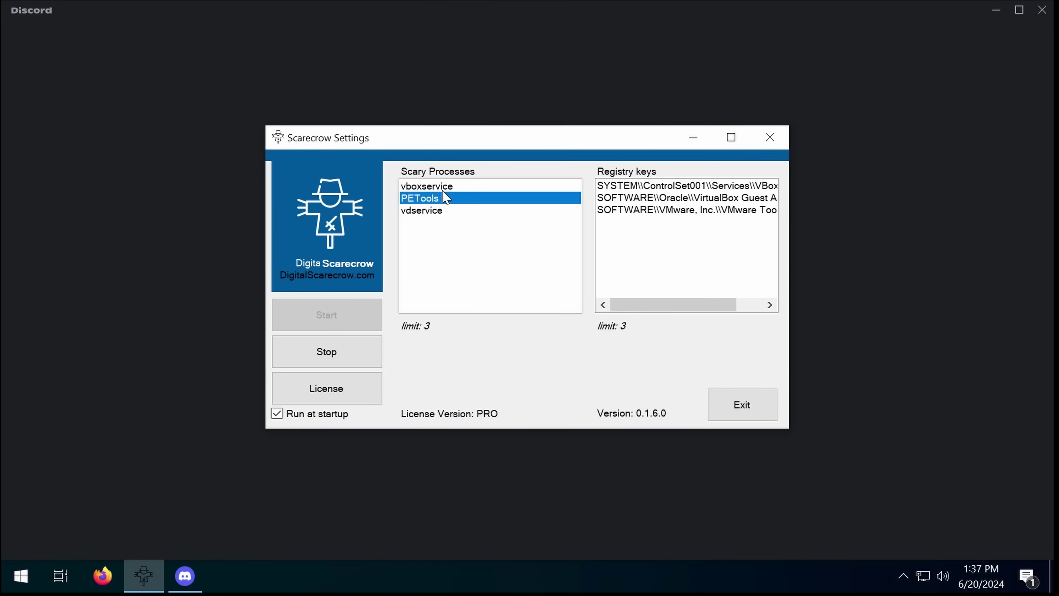
pyautogui.click(433, 198)
pyautogui.click(445, 212)
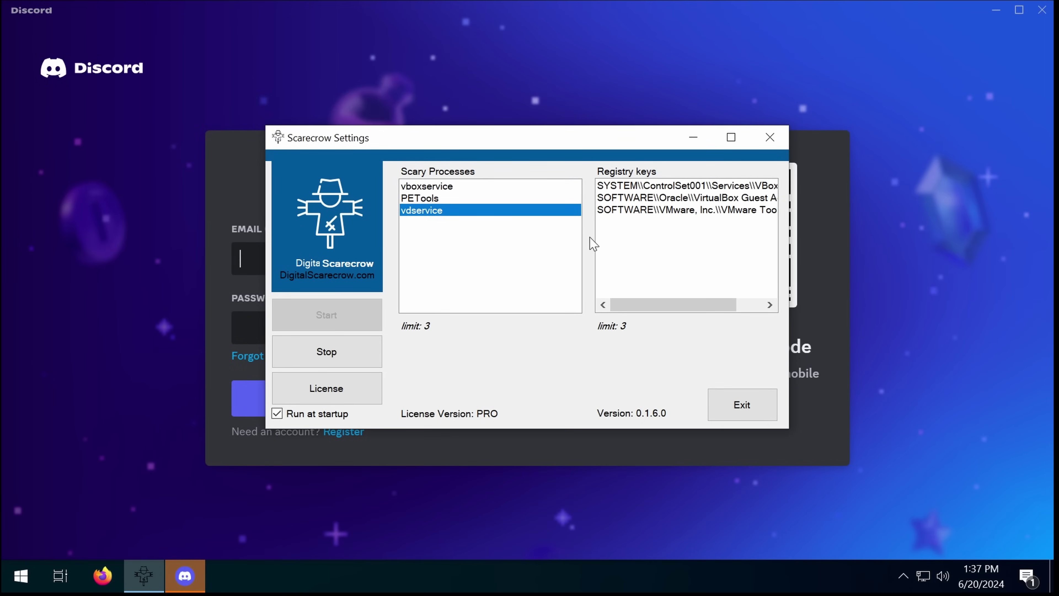
pyautogui.click(612, 210)
pyautogui.click(634, 199)
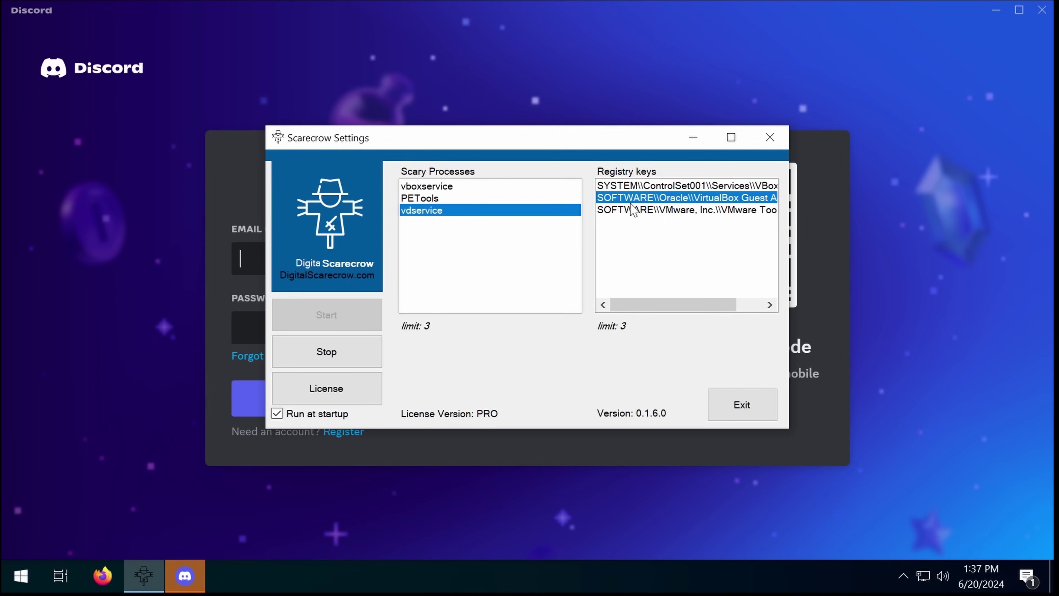
pyautogui.click(639, 186)
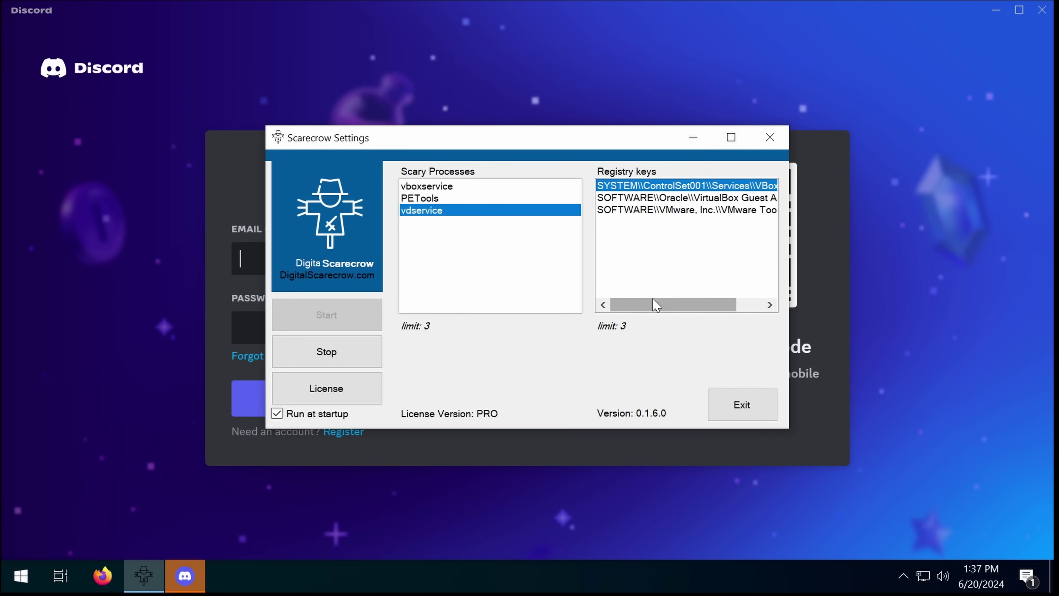
pyautogui.moveTo(656, 305); pyautogui.dragTo(724, 315)
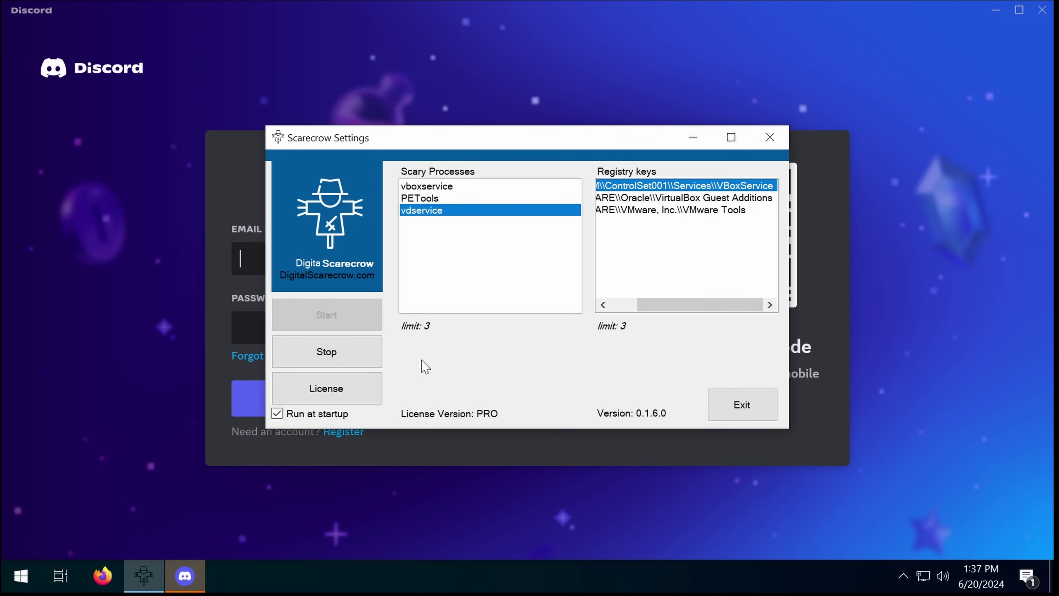
pyautogui.click(379, 386)
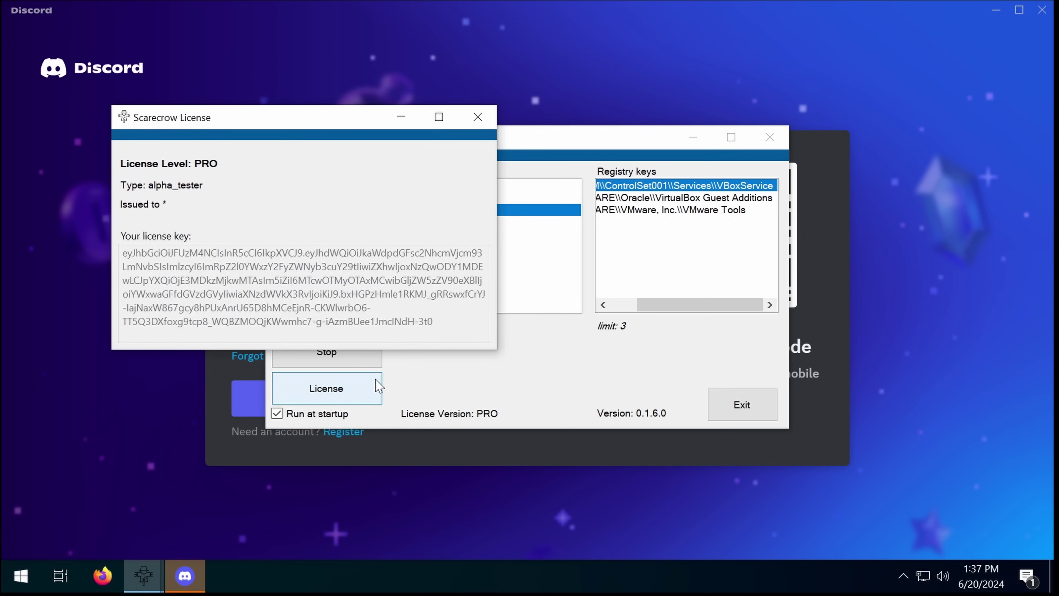
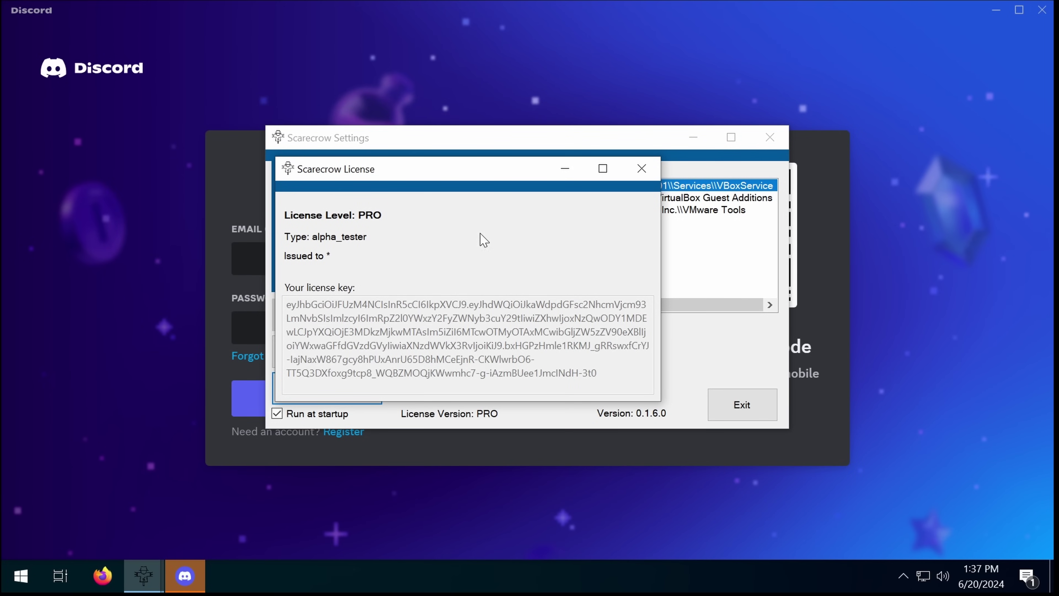
# Step: Close the license details, view the full VMware Tools registry key path, then switch to Firefox
pyautogui.click(639, 175)
pyautogui.click(701, 210)
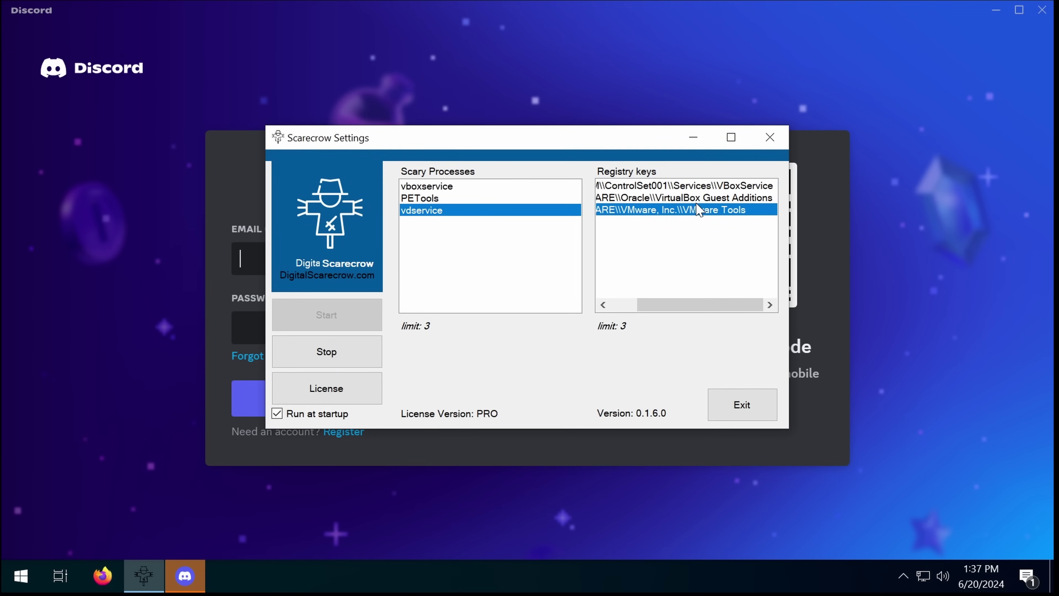
pyautogui.hscroll(-2, 700, 217)
pyautogui.hscroll(-2, 700, 217)
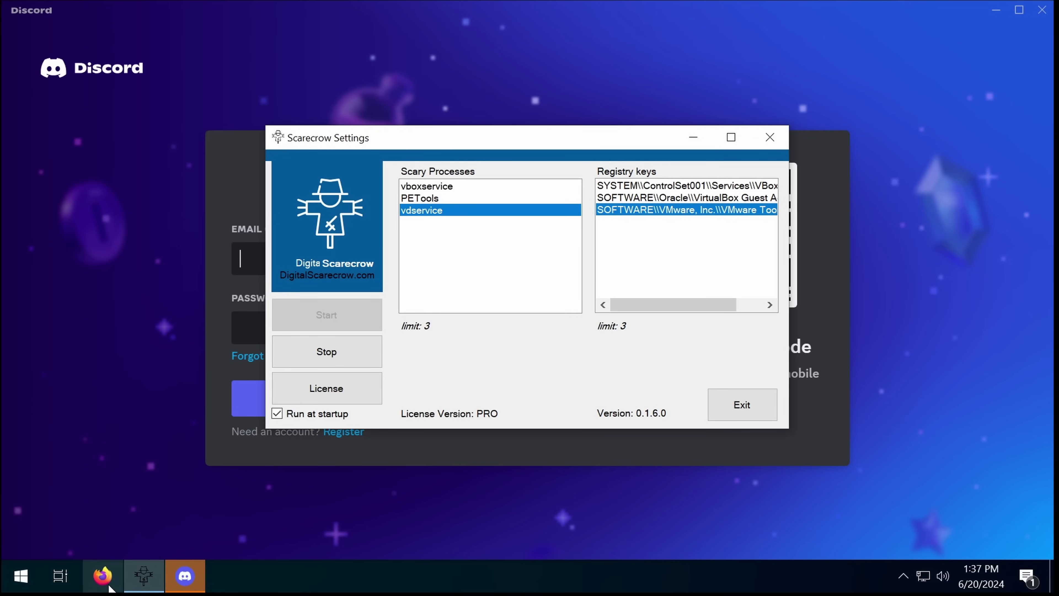
pyautogui.click(103, 576)
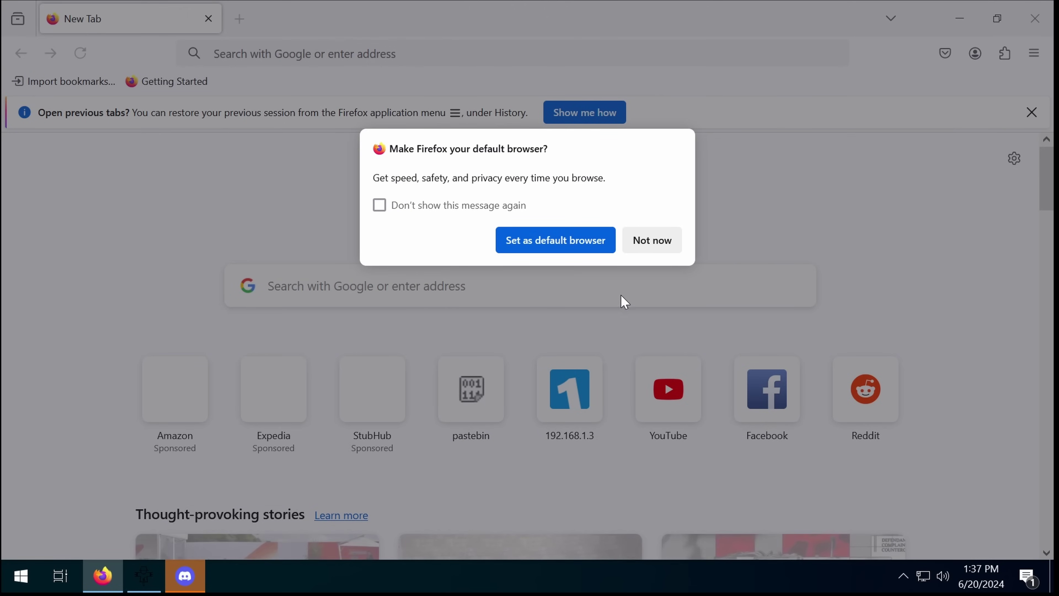
# Step: Decline Firefox's default-browser prompt and bring back Scarecrow settings with the first registry key selected
pyautogui.click(649, 247)
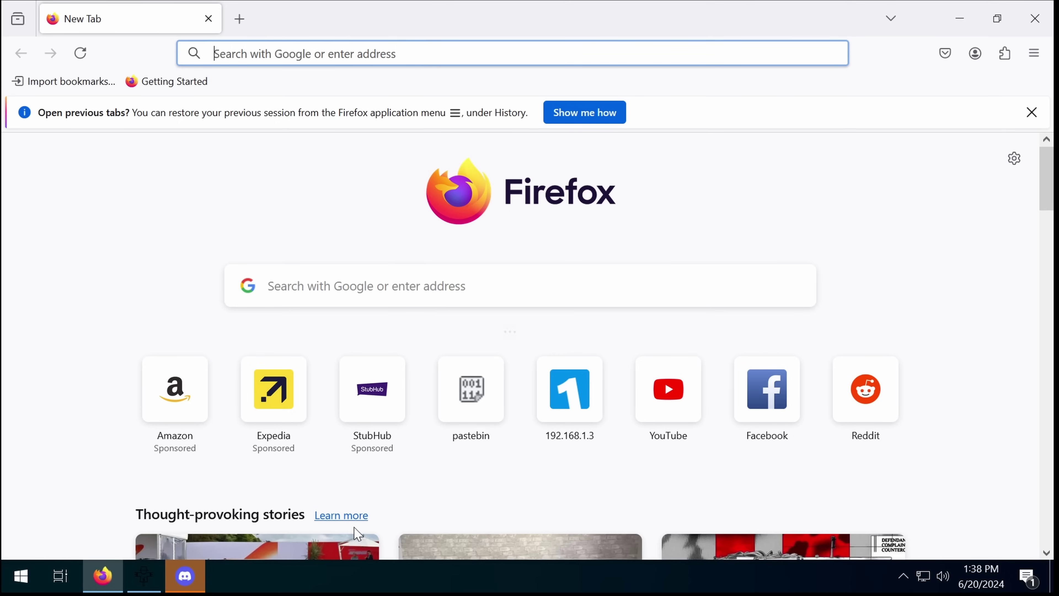
pyautogui.click(147, 574)
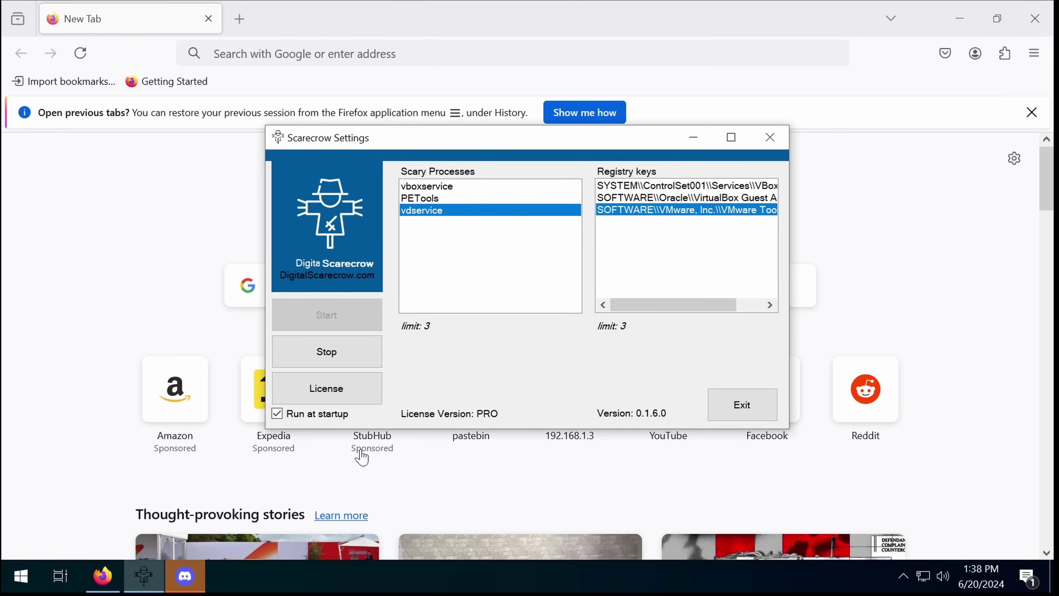
pyautogui.click(656, 186)
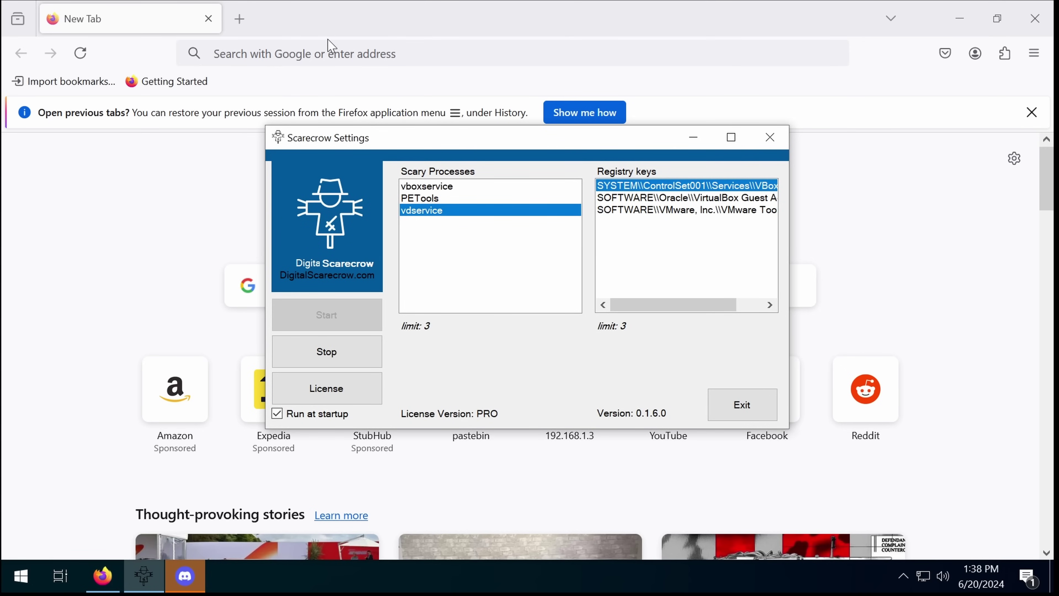
# Step: Search 'exam browser', then download and run Safe Exam Browser 3.7.1 for Windows
pyautogui.click(327, 53)
pyautogui.write('exam browser')
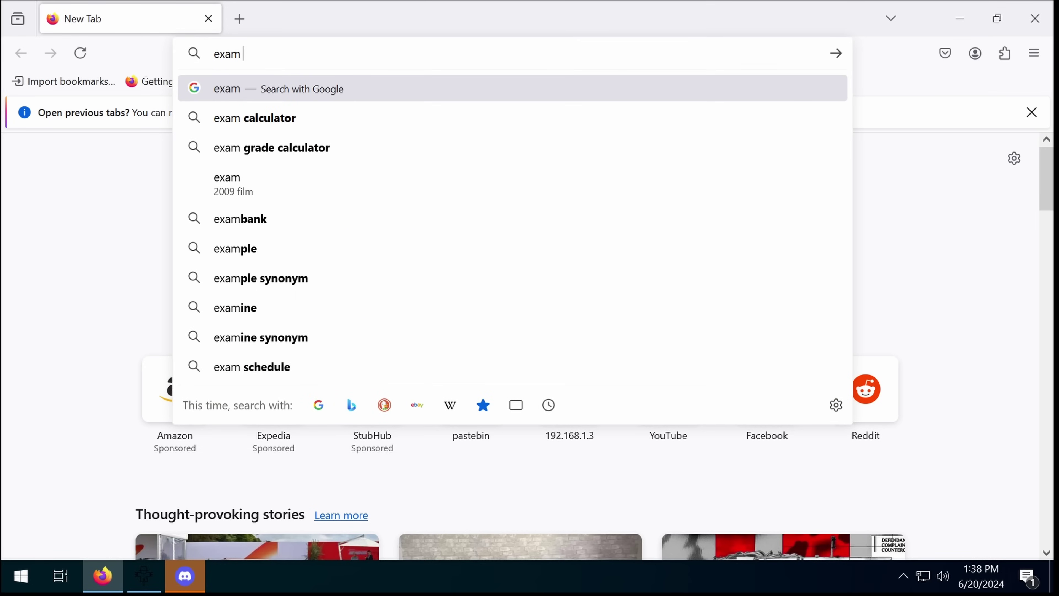
pyautogui.press('Return')
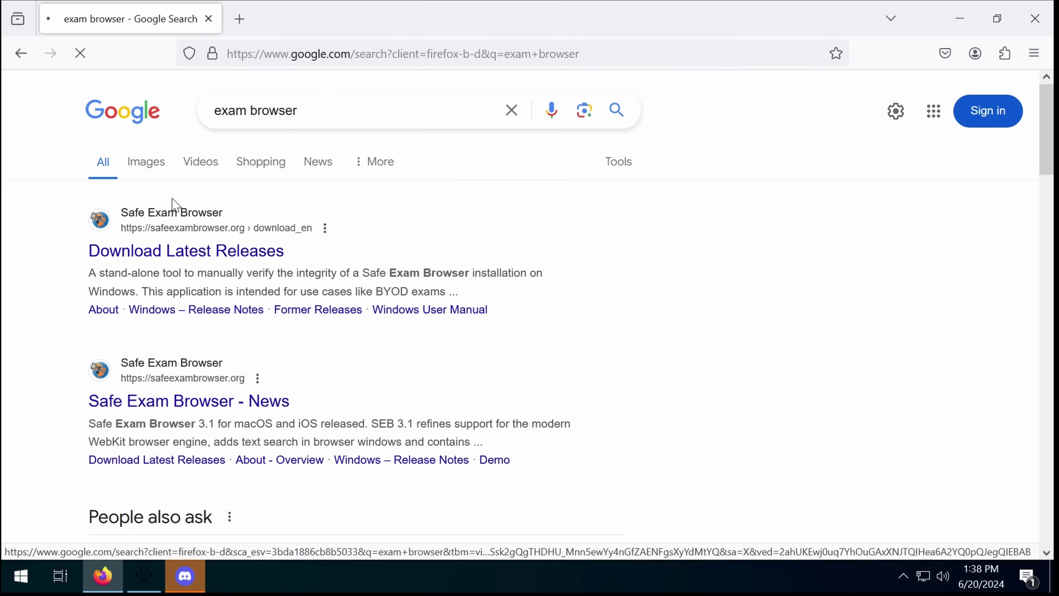
pyautogui.click(242, 235)
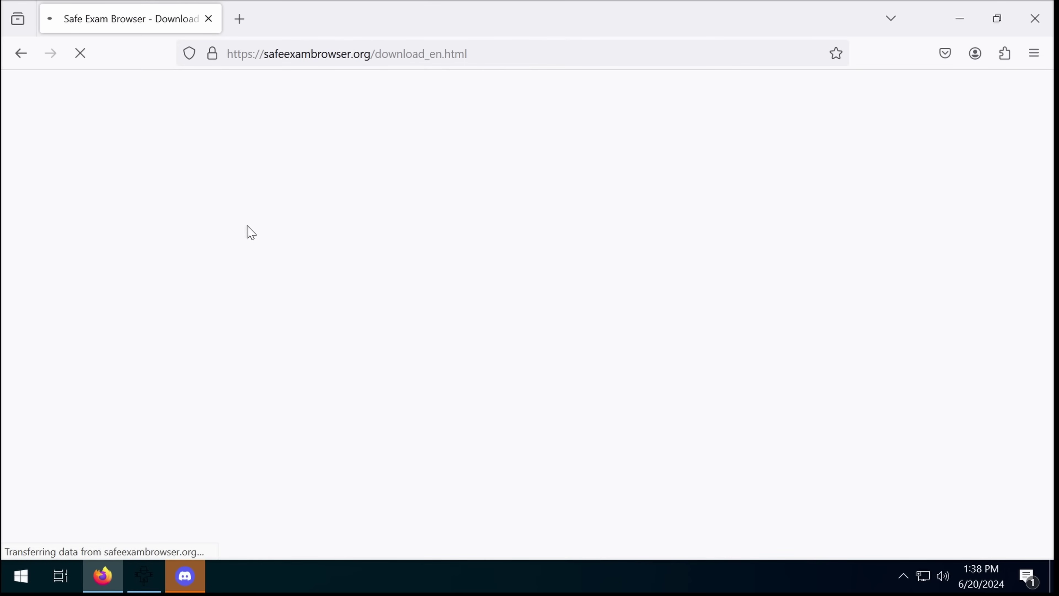
pyautogui.click(369, 442)
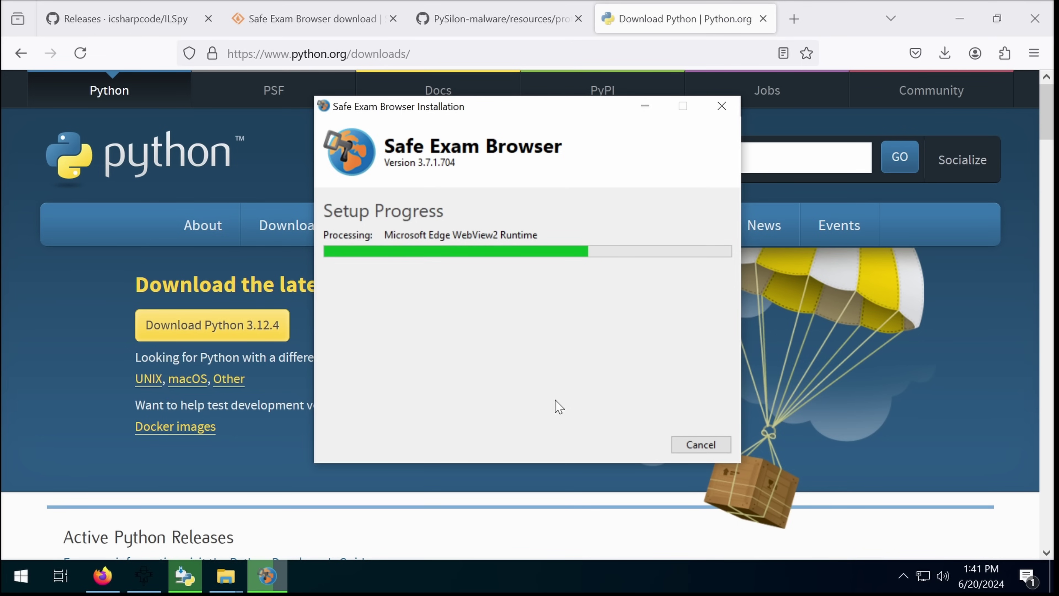
# Step: Review PySilon's protections.py VM files and blacklisted processes, selecting lines 22–28, then open Raw
pyautogui.click(452, 26)
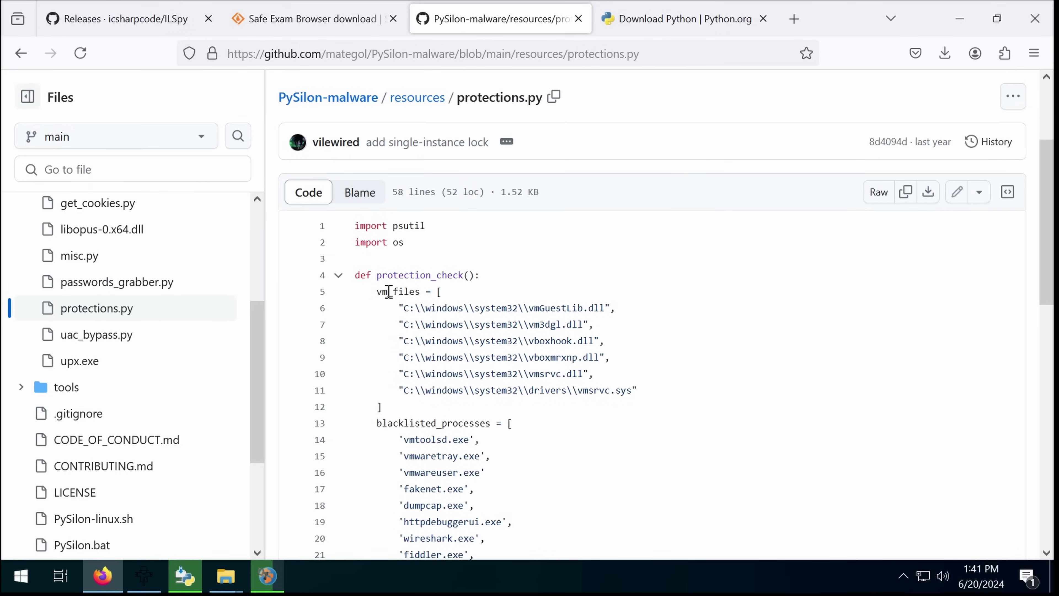
pyautogui.scroll(-4, 388, 292)
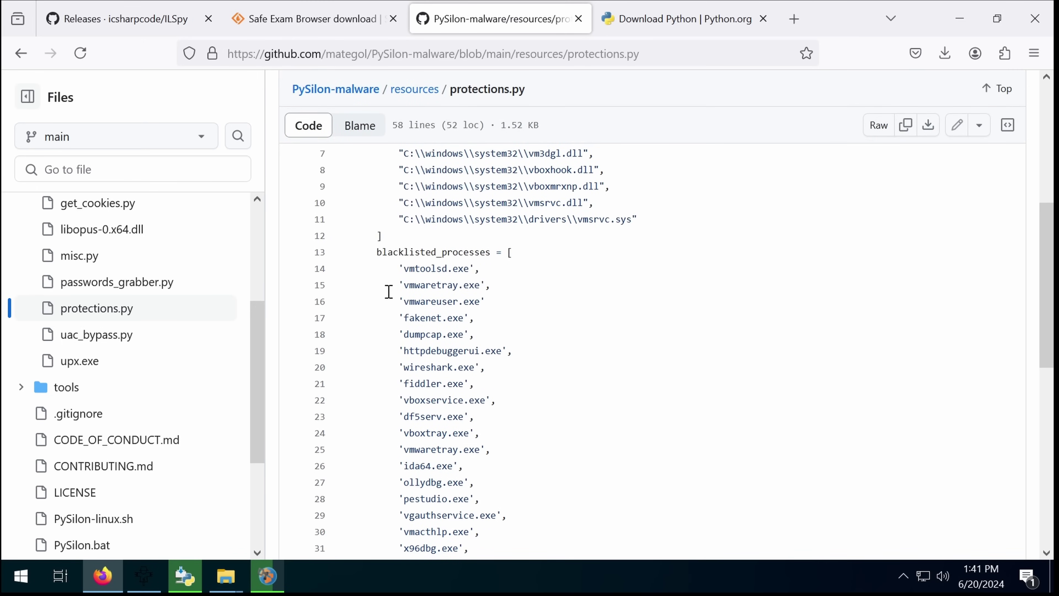
pyautogui.scroll(1, 388, 291)
pyautogui.scroll(-5, 390, 291)
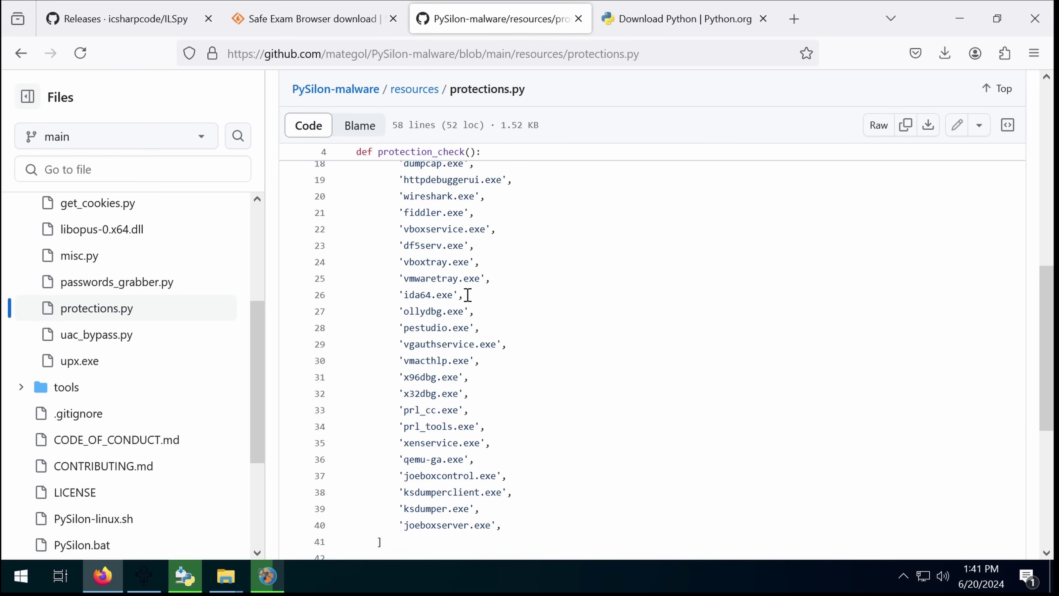
pyautogui.moveTo(390, 231); pyautogui.dragTo(522, 340)
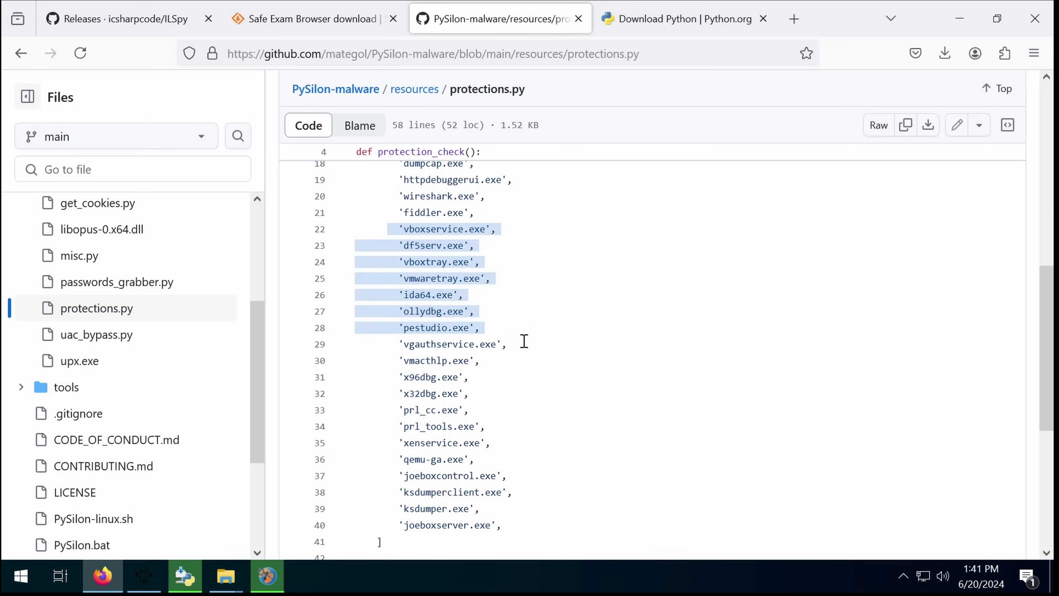
pyautogui.scroll(-8, 524, 342)
pyautogui.scroll(12, 524, 342)
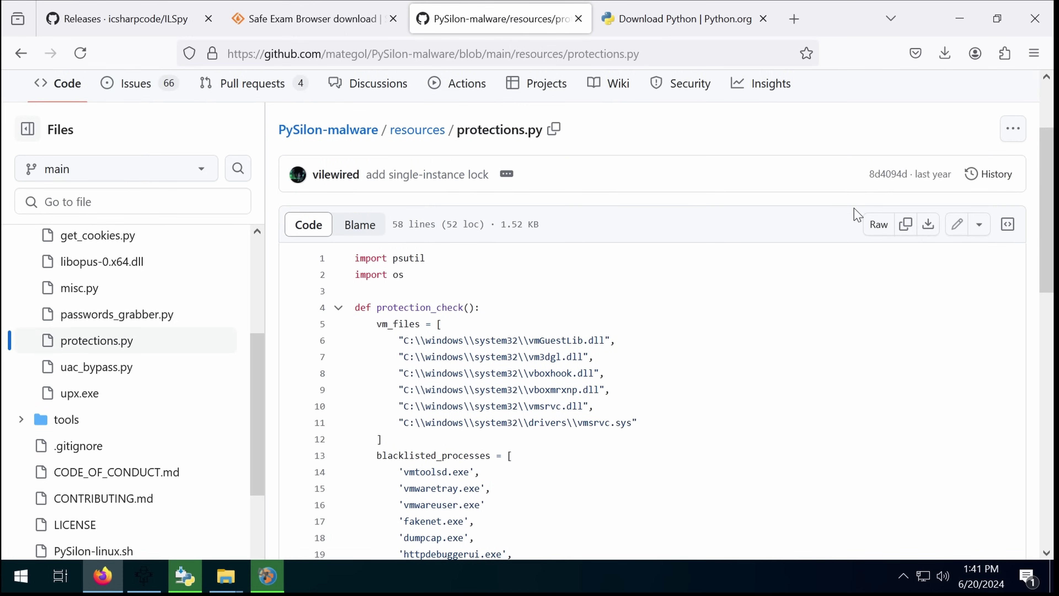
pyautogui.click(876, 225)
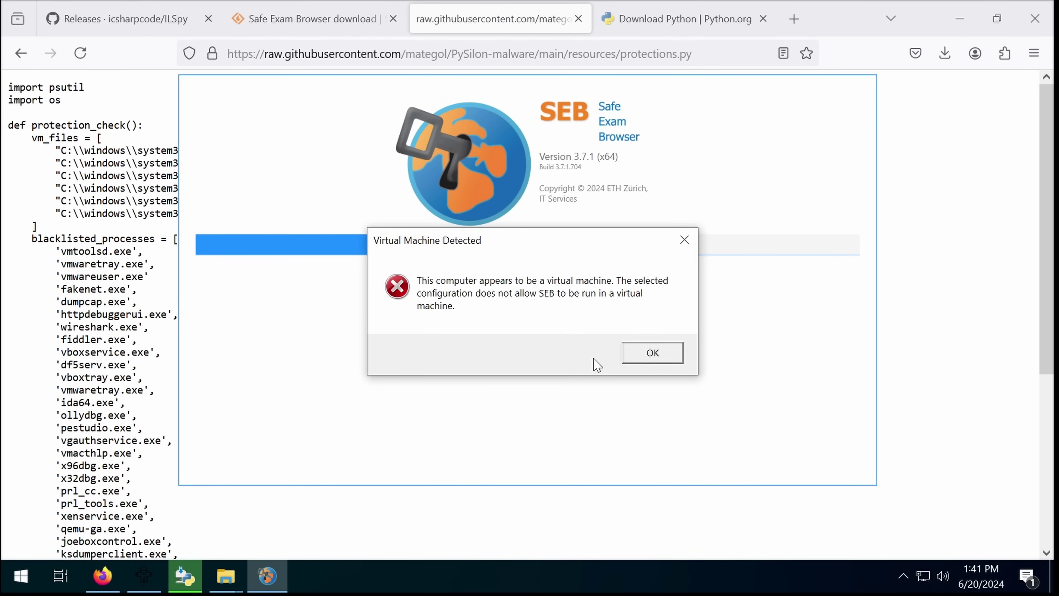
# Step: Acknowledge Safe Exam Browser's 'Virtual Machine Detected' error with OK
pyautogui.press('Return')
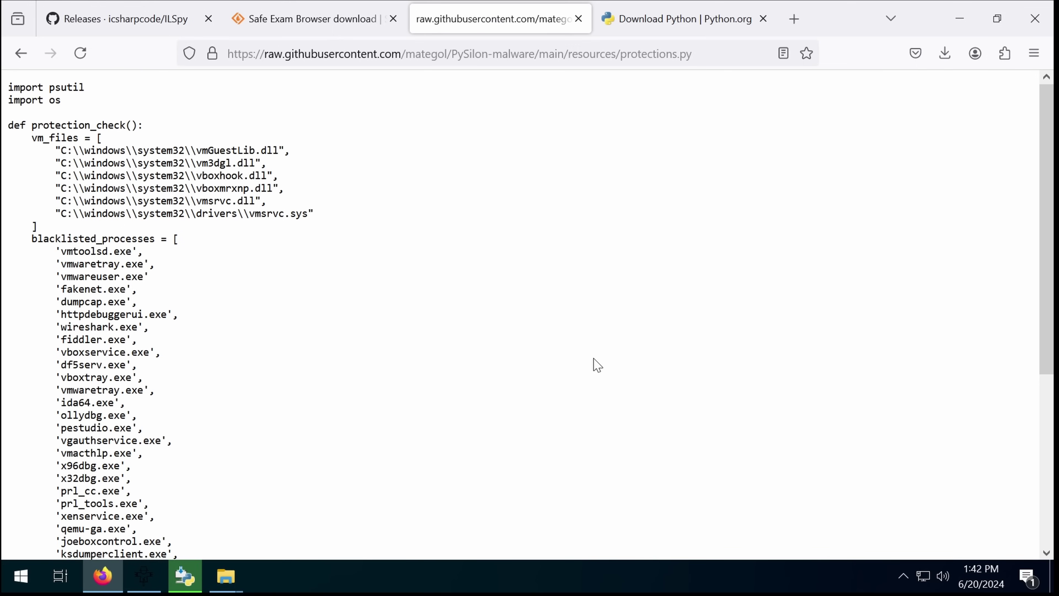
# Step: Select the whole raw protections.py script, from import psutil to the end
pyautogui.doubleClick(90, 88)
pyautogui.moveTo(90, 88); pyautogui.dragTo(226, 576)
pyautogui.moveTo(226, 576)
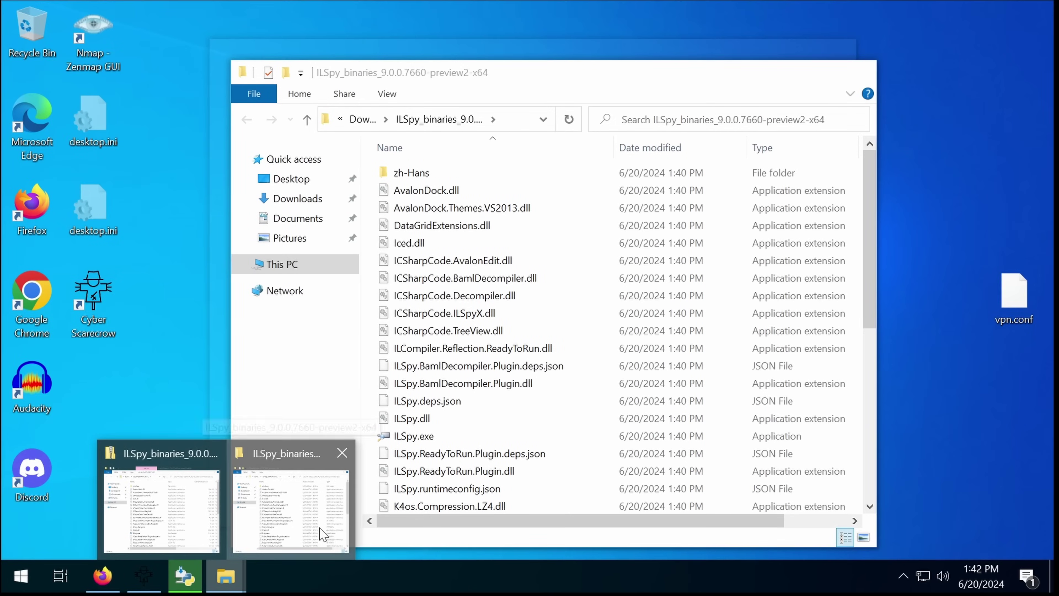
# Step: Open pysilon_check.py from Documents with Edit with IDLE 3.12 (64-bit)
pyautogui.click(308, 538)
pyautogui.click(309, 215)
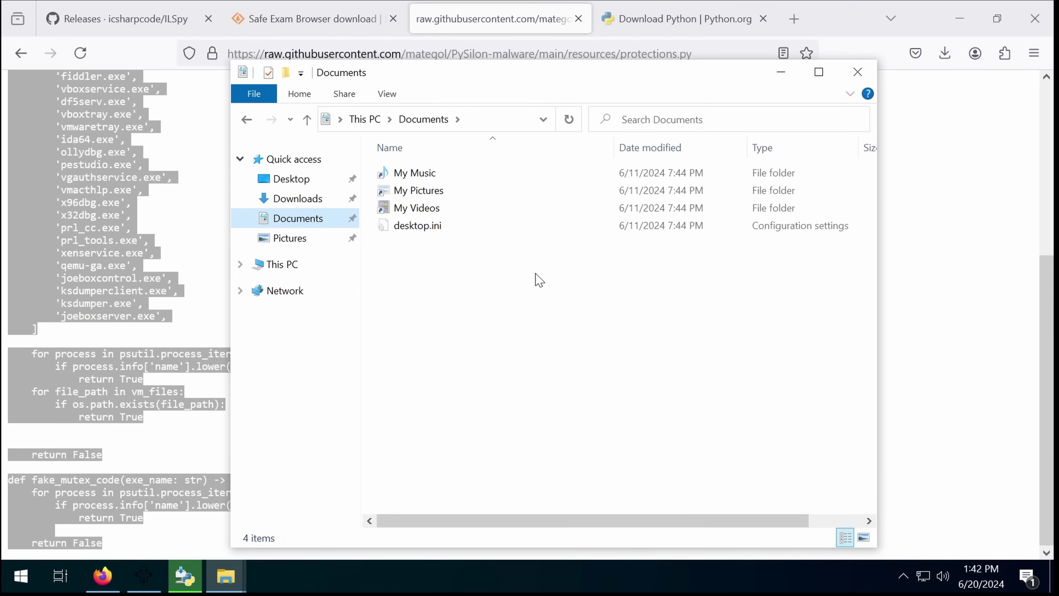
pyautogui.rightClick(534, 279)
pyautogui.rightClick(454, 247)
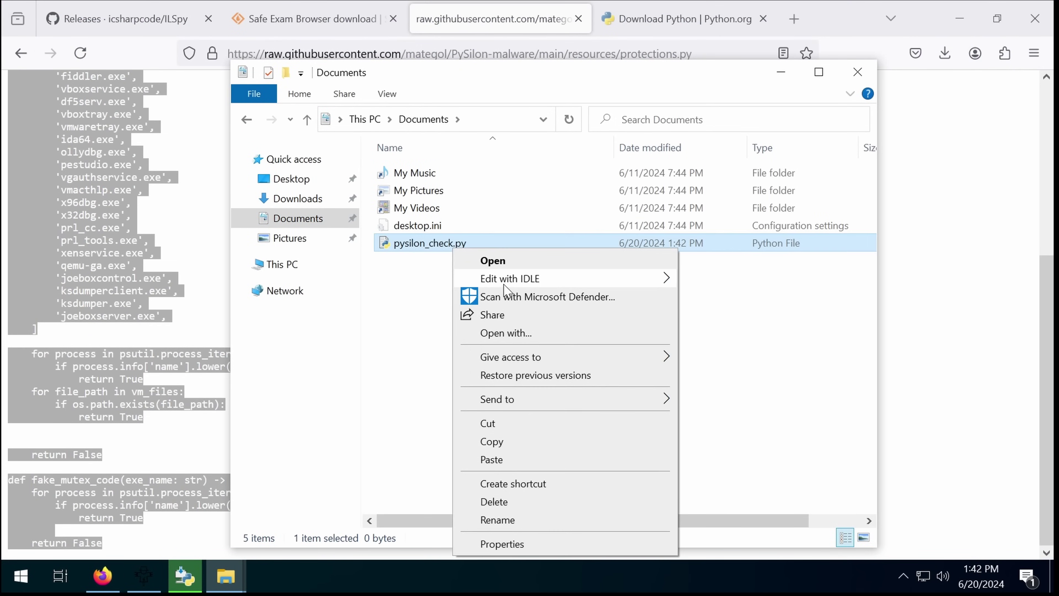
pyautogui.moveTo(504, 284)
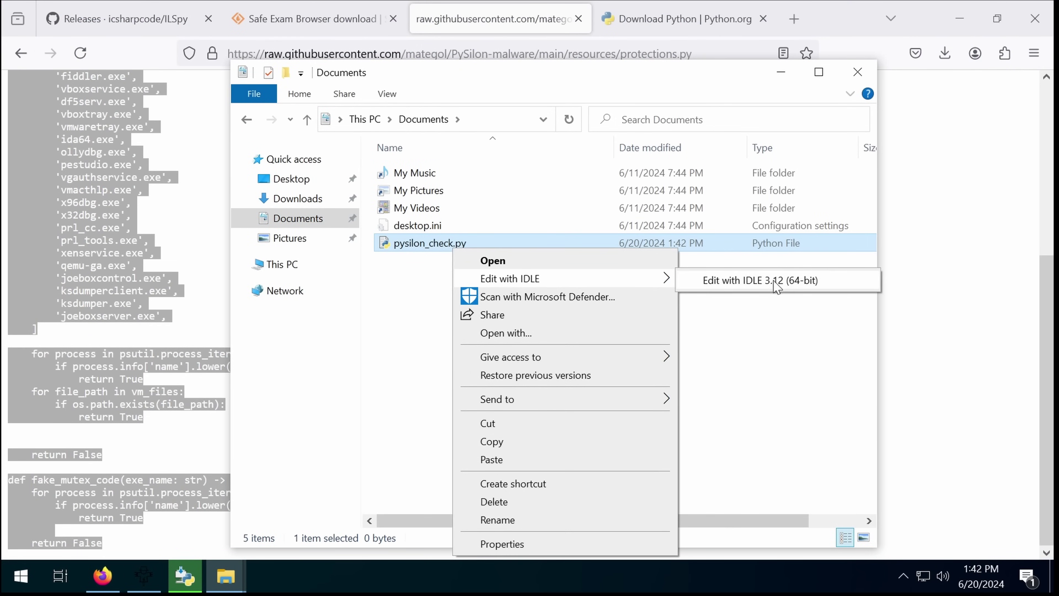
pyautogui.click(769, 279)
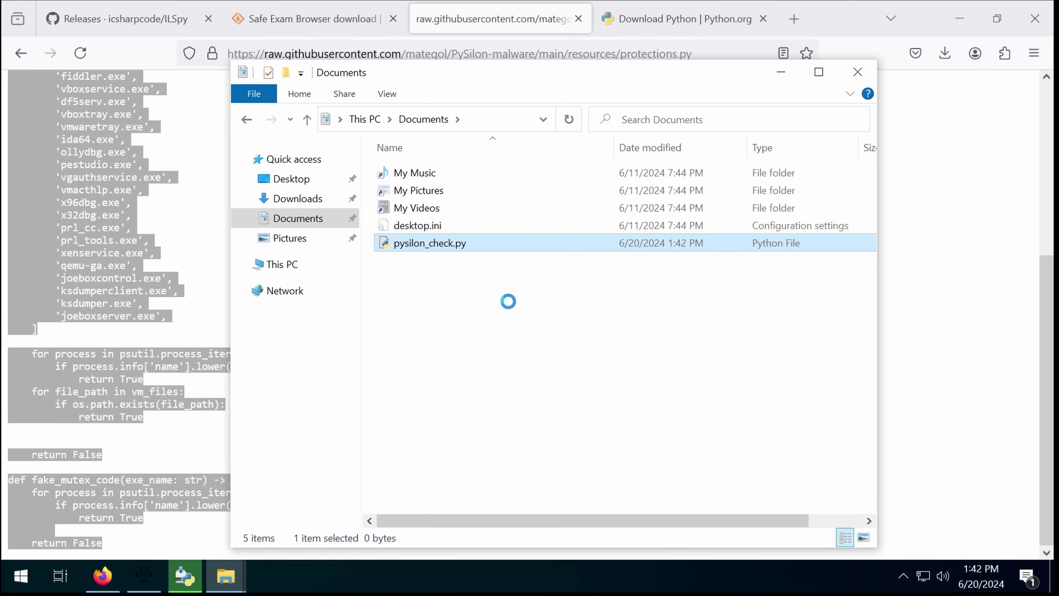
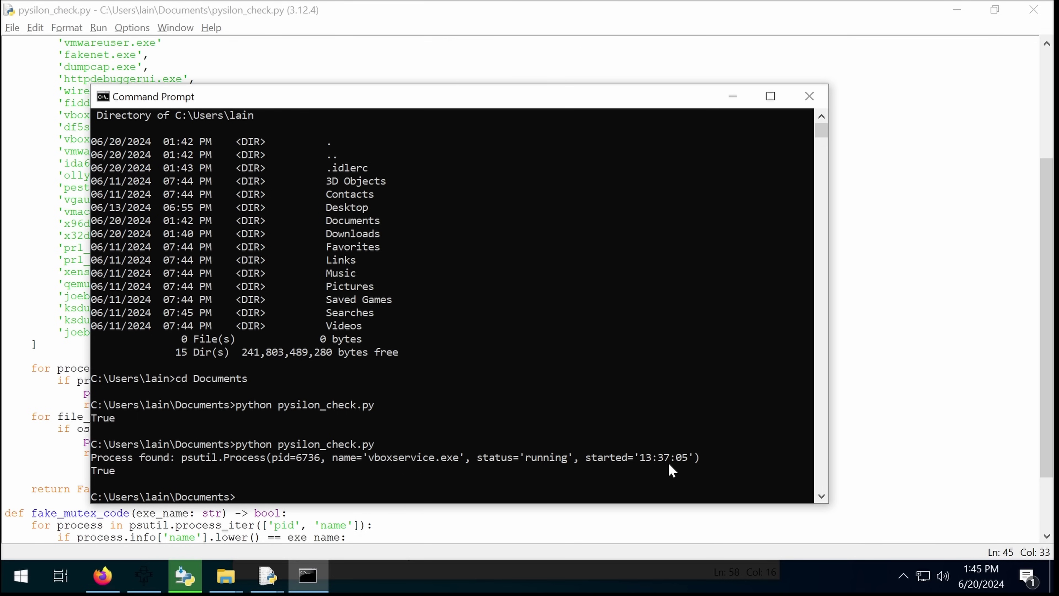
# Step: Bring Firefox forward, showing the ILSpy releases page
pyautogui.click(904, 574)
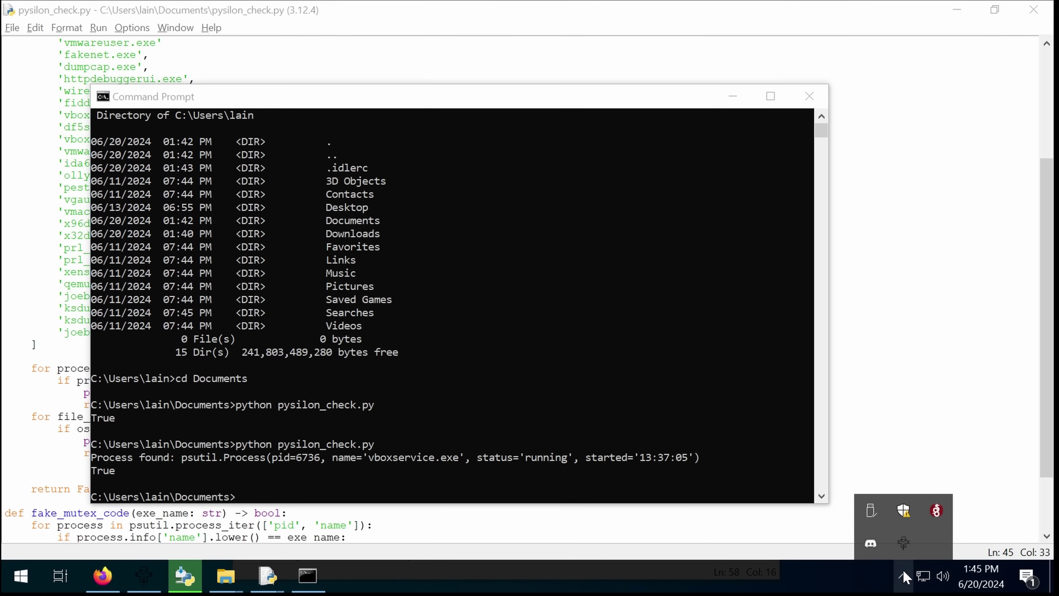
pyautogui.click(115, 562)
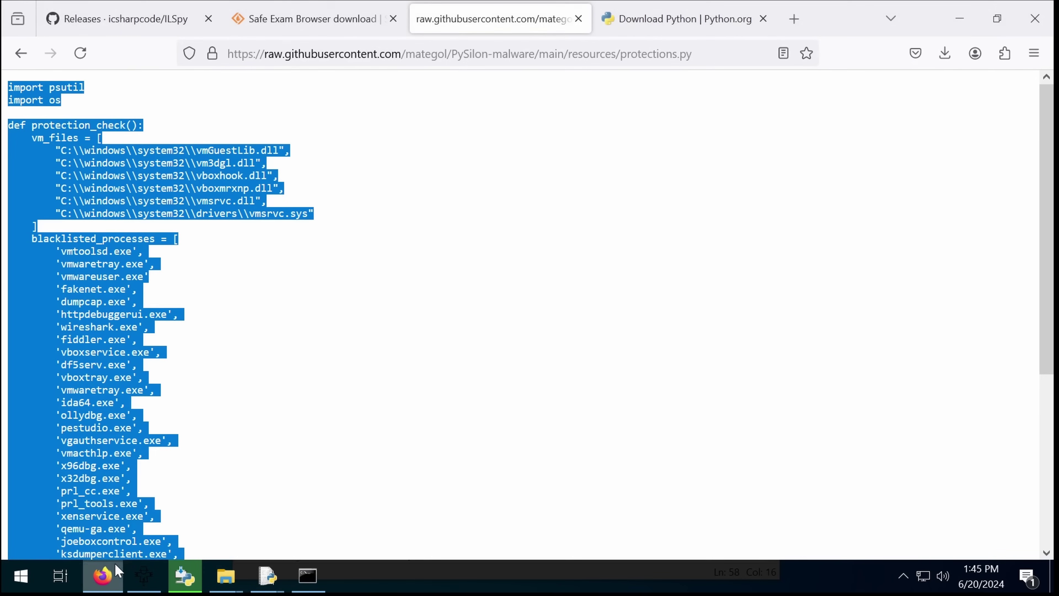
pyautogui.click(133, 26)
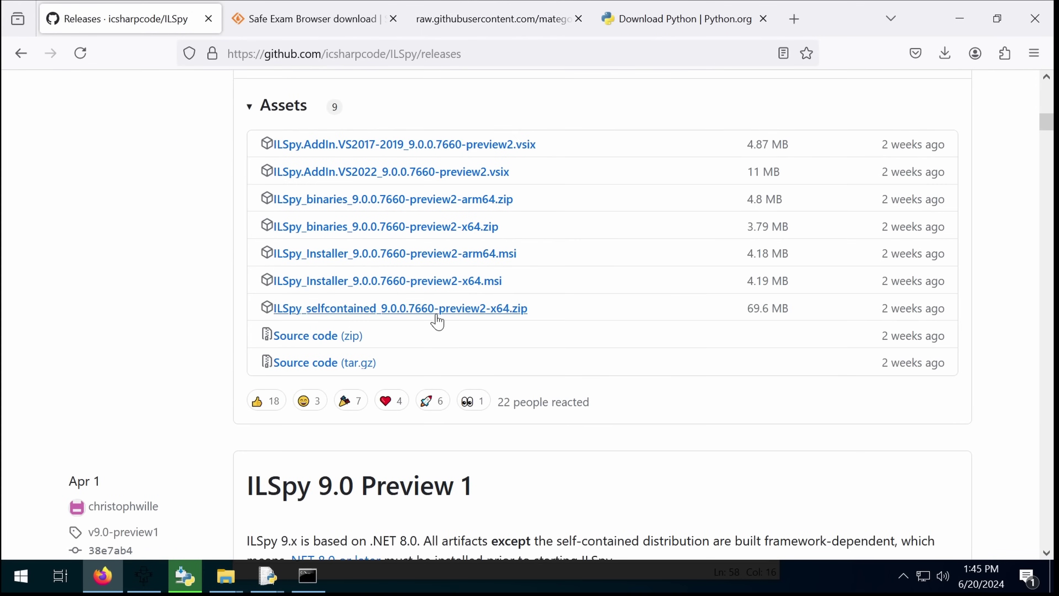
pyautogui.scroll(-5, 436, 320)
pyautogui.scroll(5, 436, 321)
# Step: Open the downloaded ILSpy binaries zip and extract all its files
pyautogui.click(945, 53)
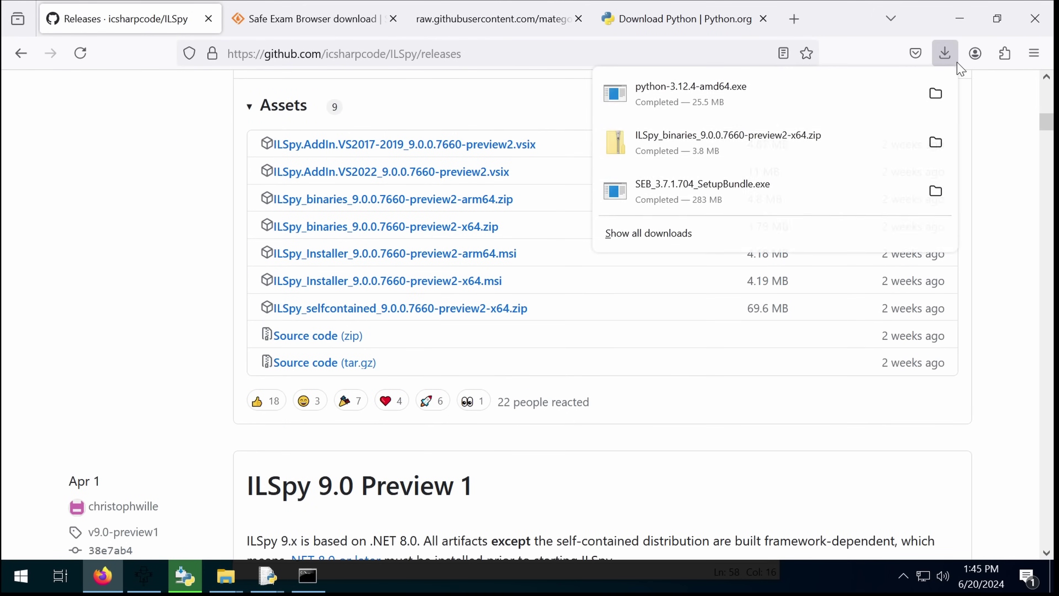
pyautogui.click(822, 131)
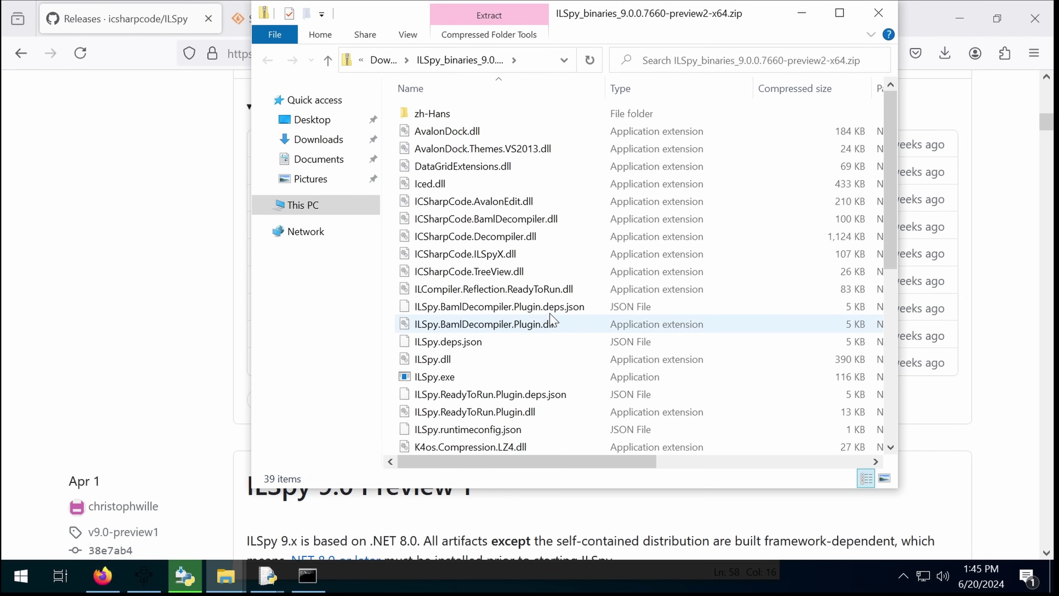
pyautogui.rightClick(550, 312)
pyautogui.rightClick(506, 373)
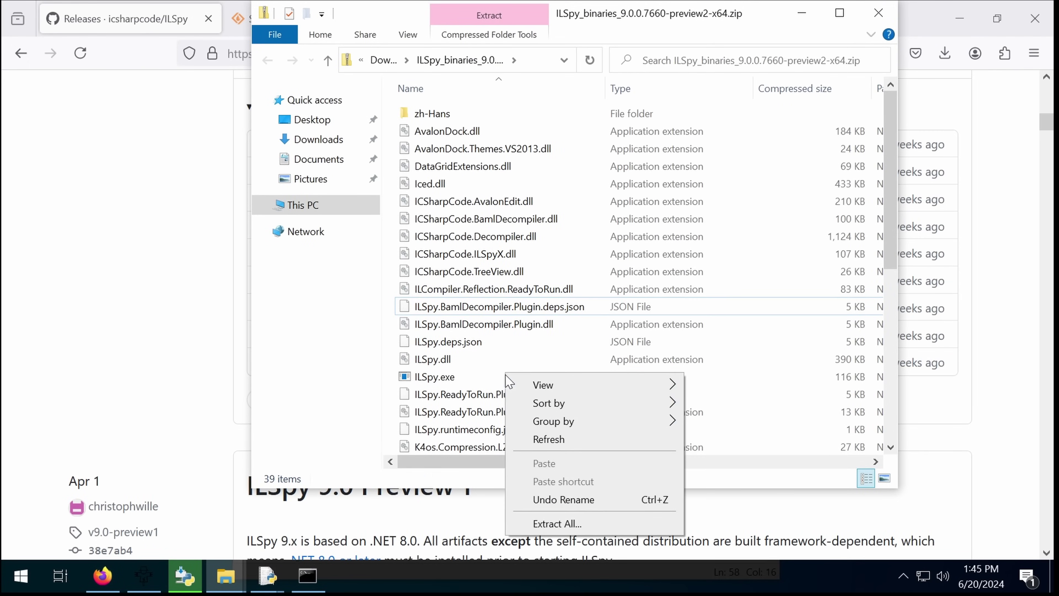
pyautogui.click(556, 524)
# Step: Load the scarecrow_core assembly and inspect its LicenseManager and ConfigManager classes
pyautogui.press('Return')
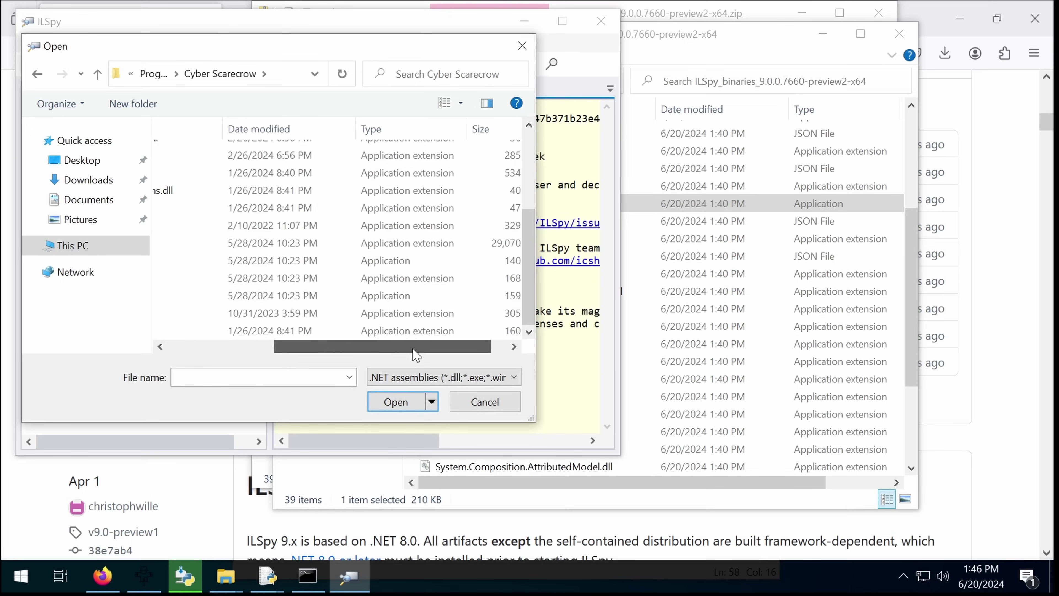
pyautogui.hscroll(1, 445, 352)
pyautogui.doubleClick(454, 243)
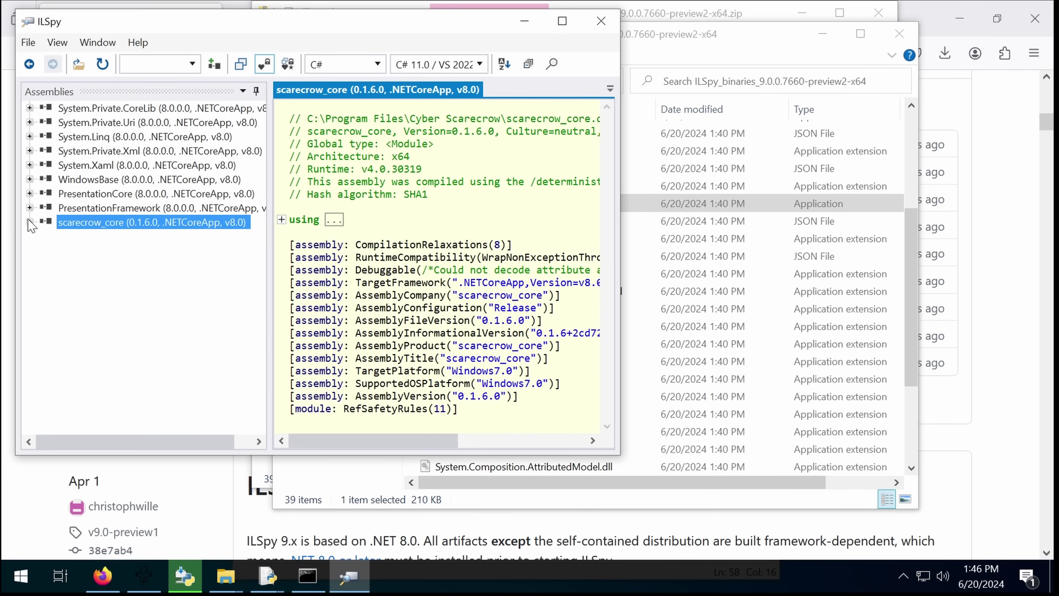
pyautogui.click(29, 222)
pyautogui.click(45, 293)
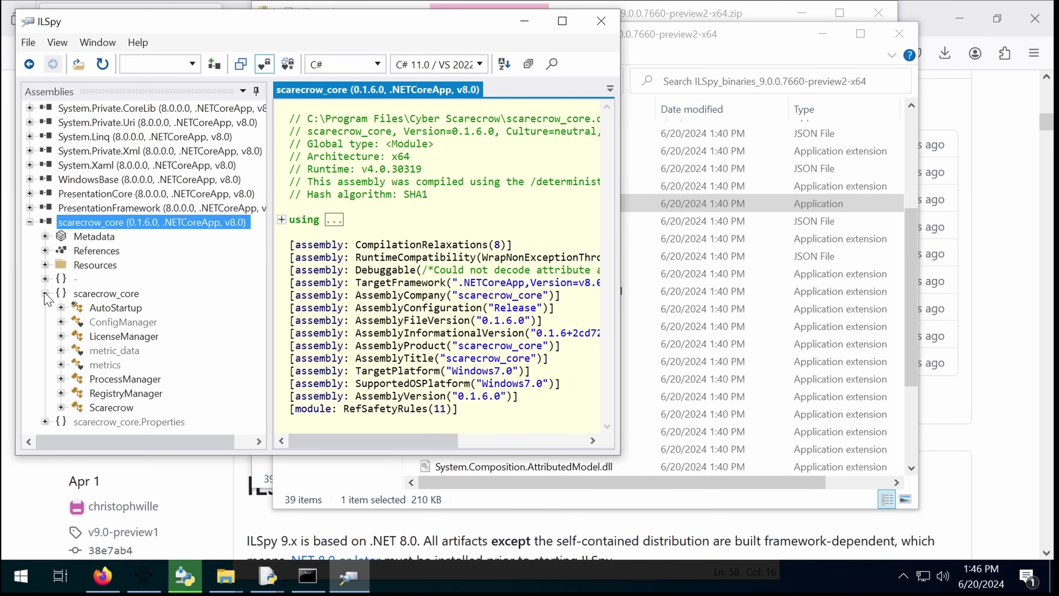
pyautogui.click(102, 337)
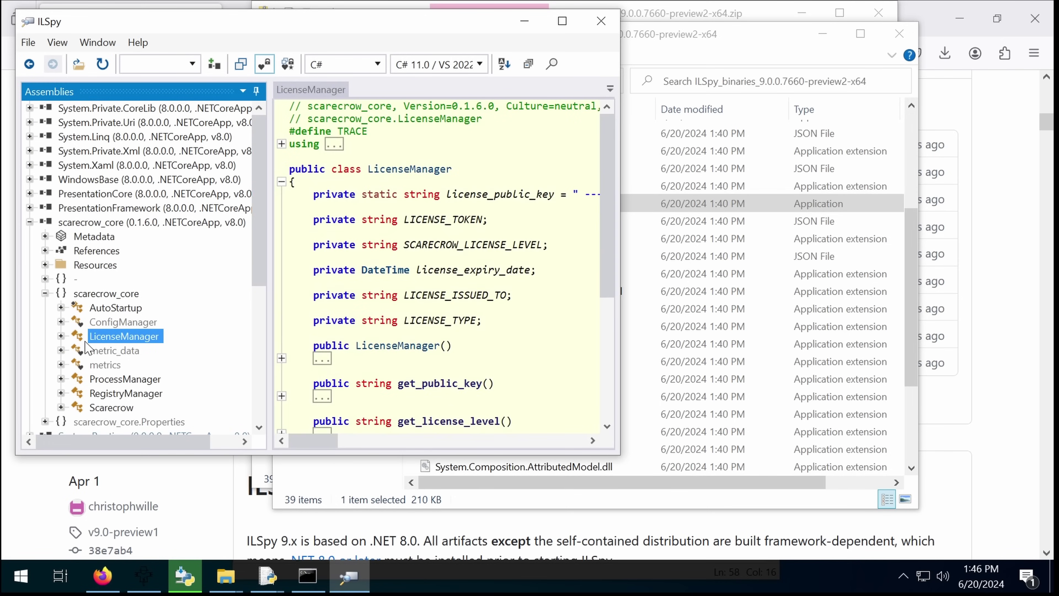
pyautogui.click(124, 324)
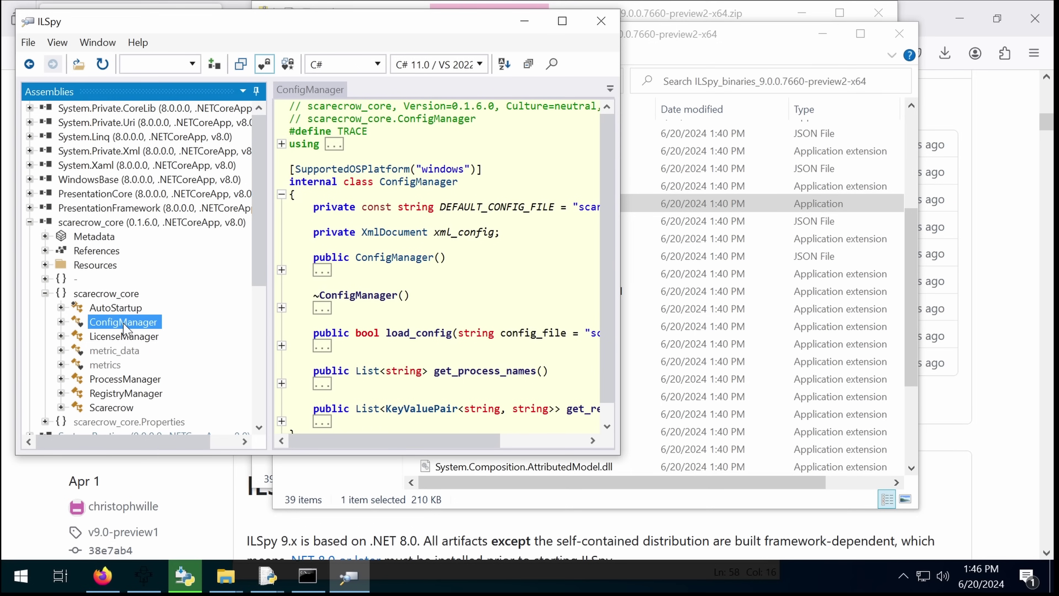
# Step: Maximize ILSpy and view AutoStartup's registry and schedule-task methods
pyautogui.click(61, 308)
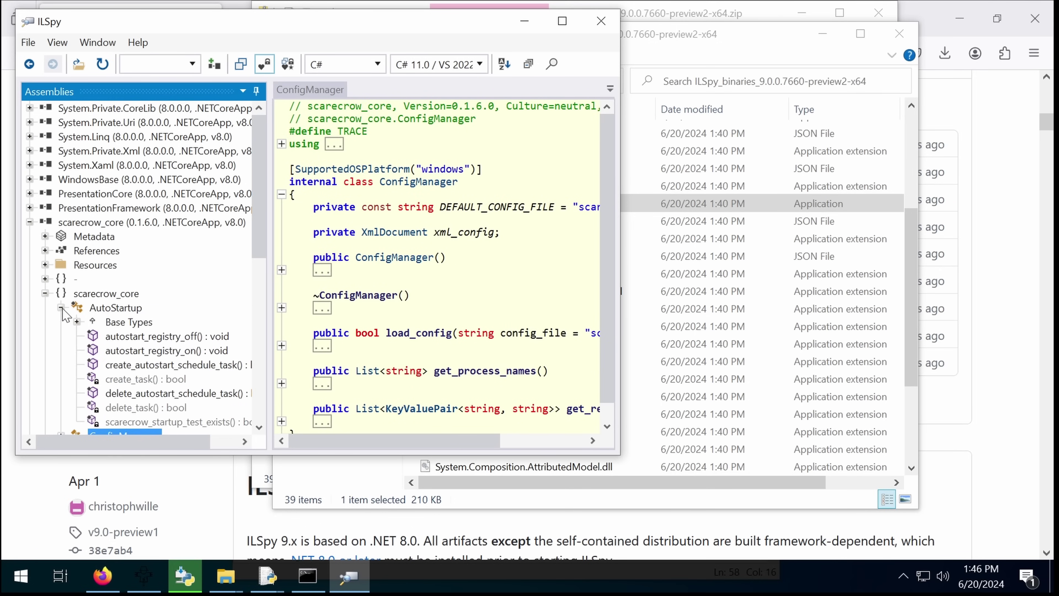
pyautogui.moveTo(418, 26); pyautogui.dragTo(607, 40)
pyautogui.click(752, 34)
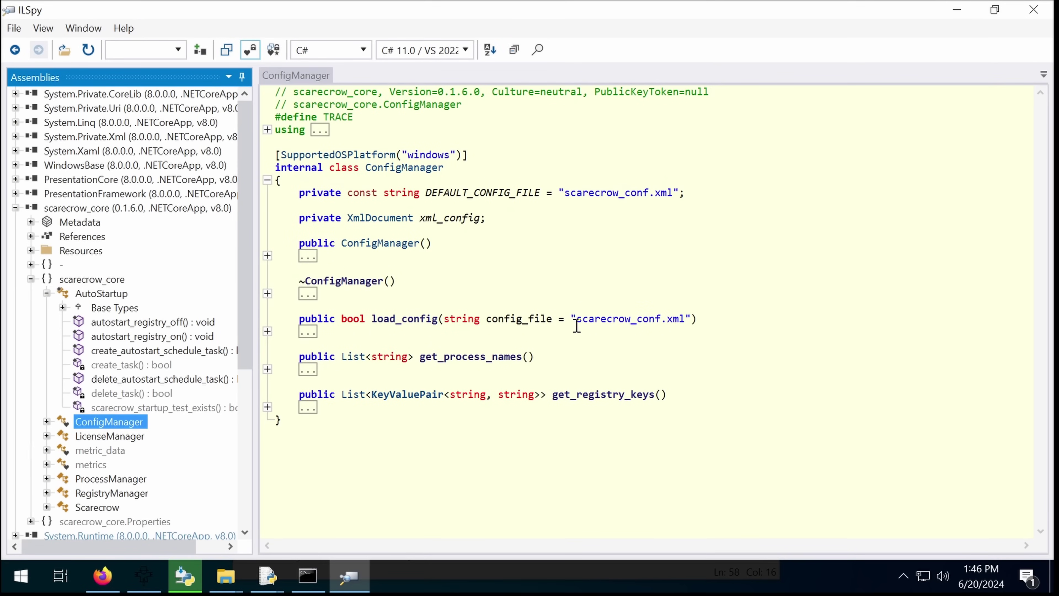
pyautogui.click(161, 325)
pyautogui.click(160, 337)
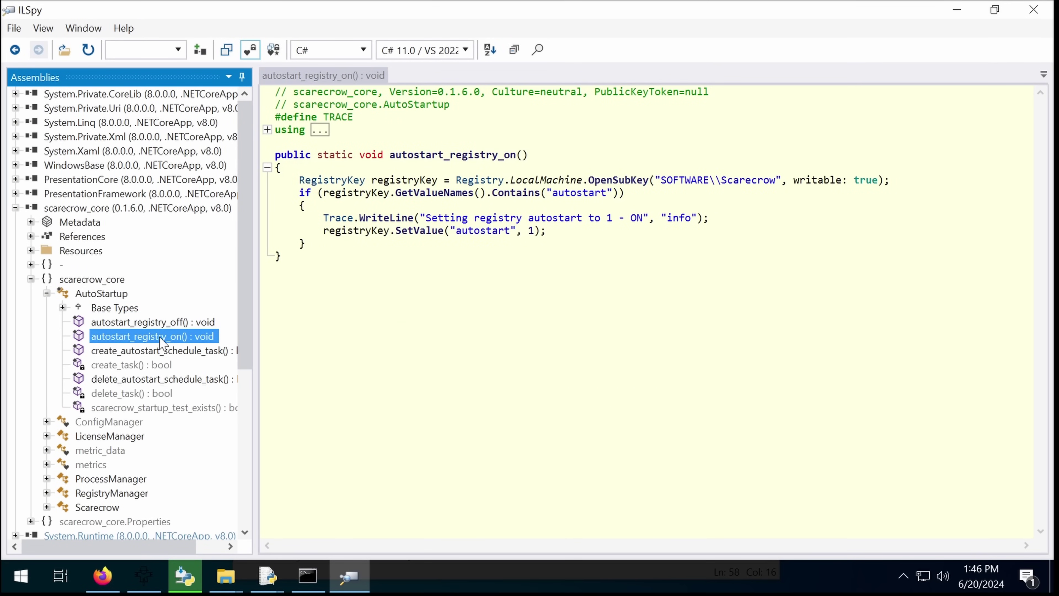
pyautogui.click(157, 352)
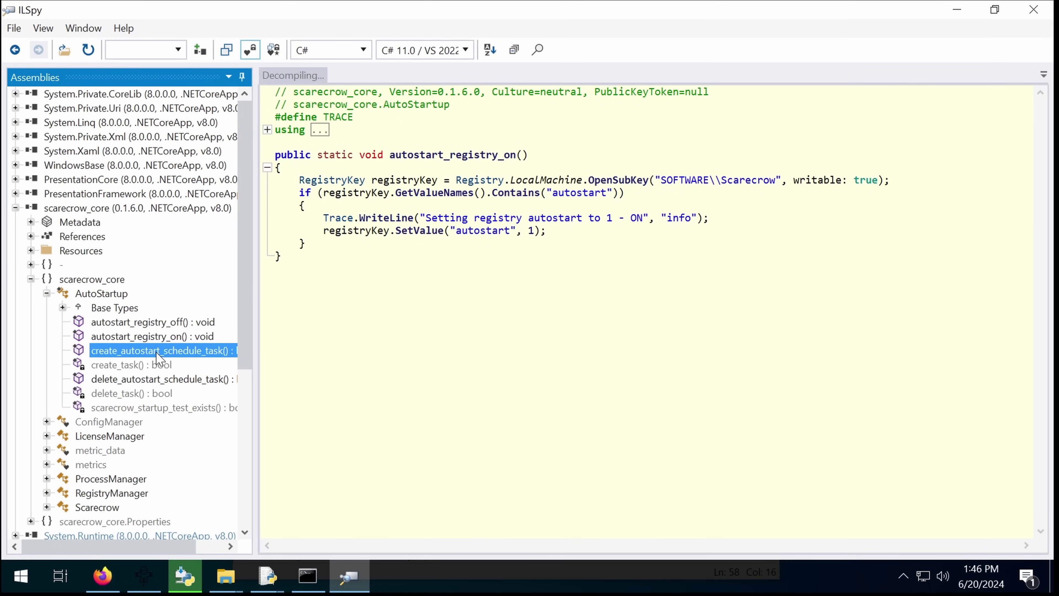
pyautogui.click(160, 379)
pyautogui.scroll(-2, 160, 379)
# Step: View ProcessManager's scarecrow_processes field, then check the fake PETools.exe and vdservice.exe files
pyautogui.click(47, 393)
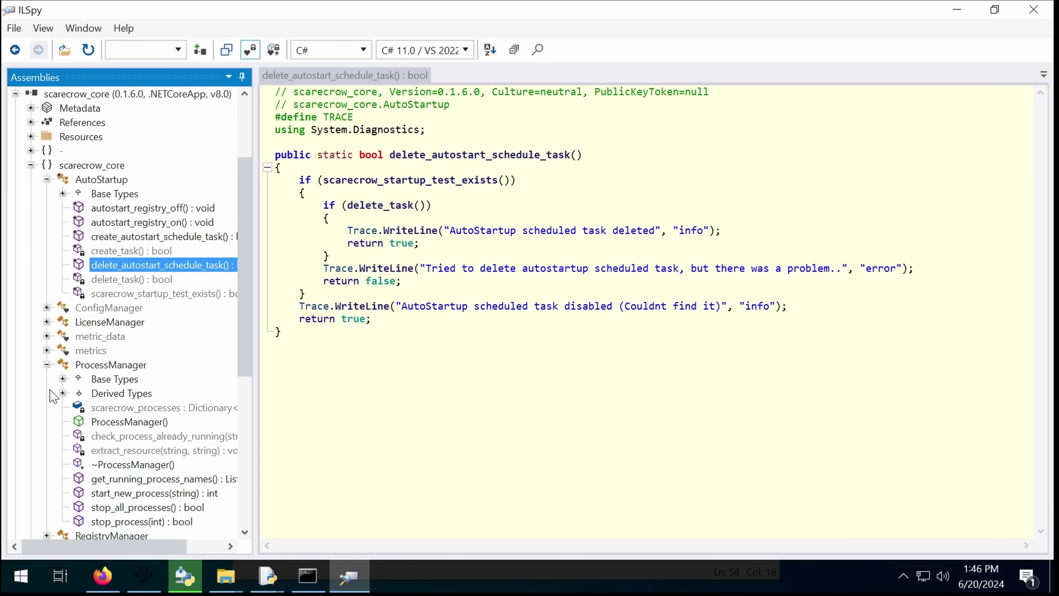
pyautogui.click(84, 408)
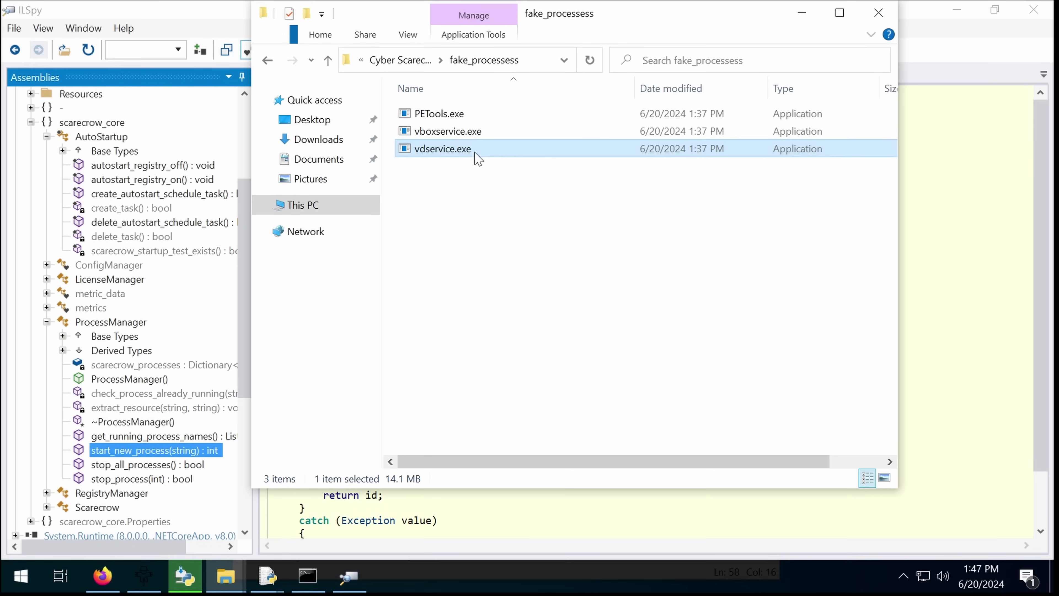
pyautogui.click(480, 131)
pyautogui.click(482, 117)
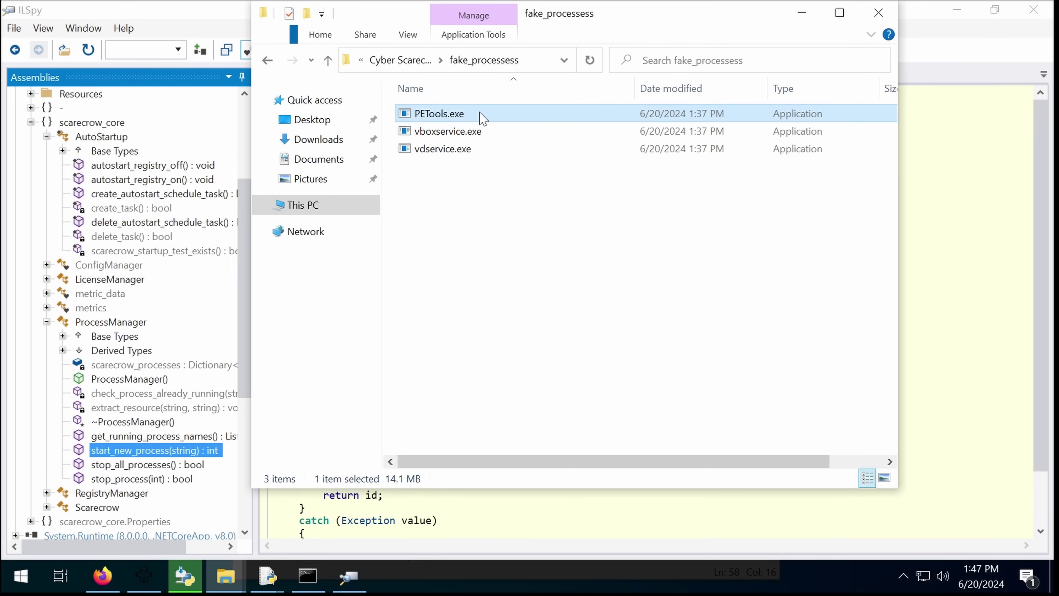
pyautogui.rightClick(482, 119)
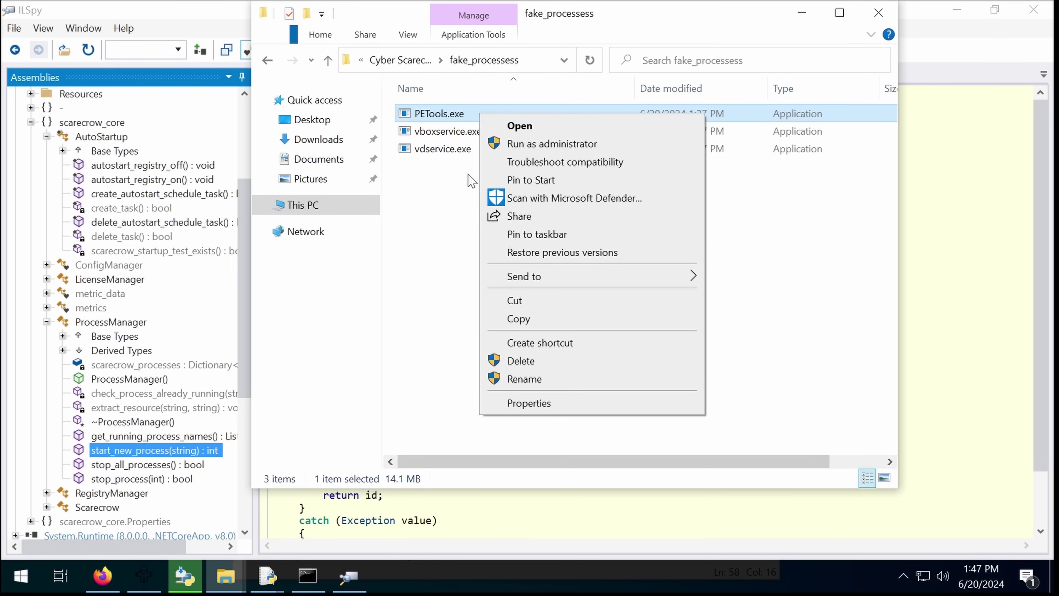
pyautogui.click(466, 151)
pyautogui.rightClick(464, 155)
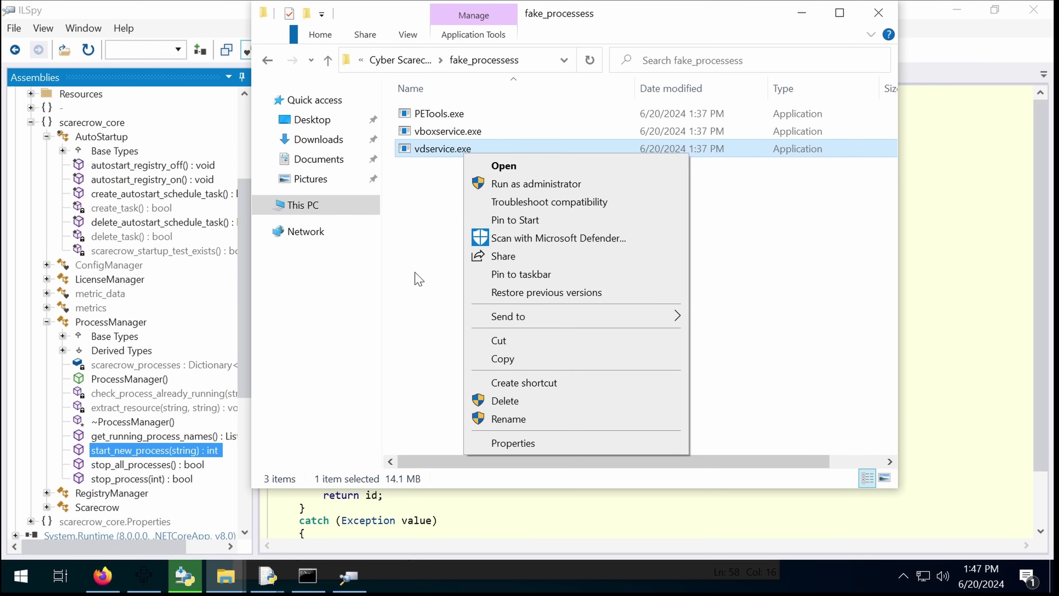
pyautogui.click(9, 10)
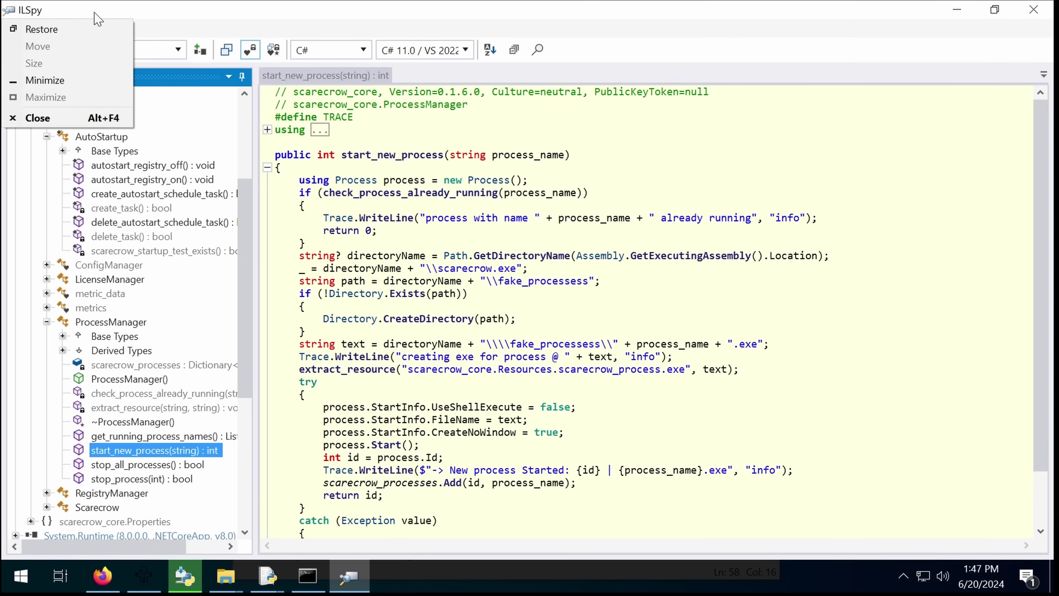
# Step: Load vboxservice.exe from fake_processess and expand scarecrow_process to its Main method
pyautogui.click(95, 17)
pyautogui.click(13, 28)
pyautogui.click(57, 102)
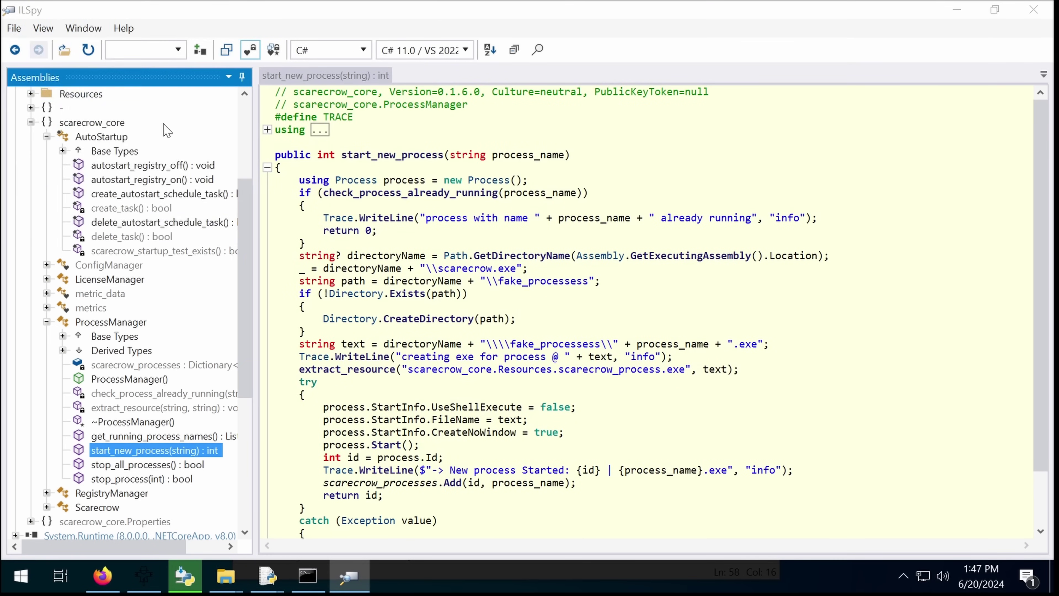
pyautogui.doubleClick(254, 143)
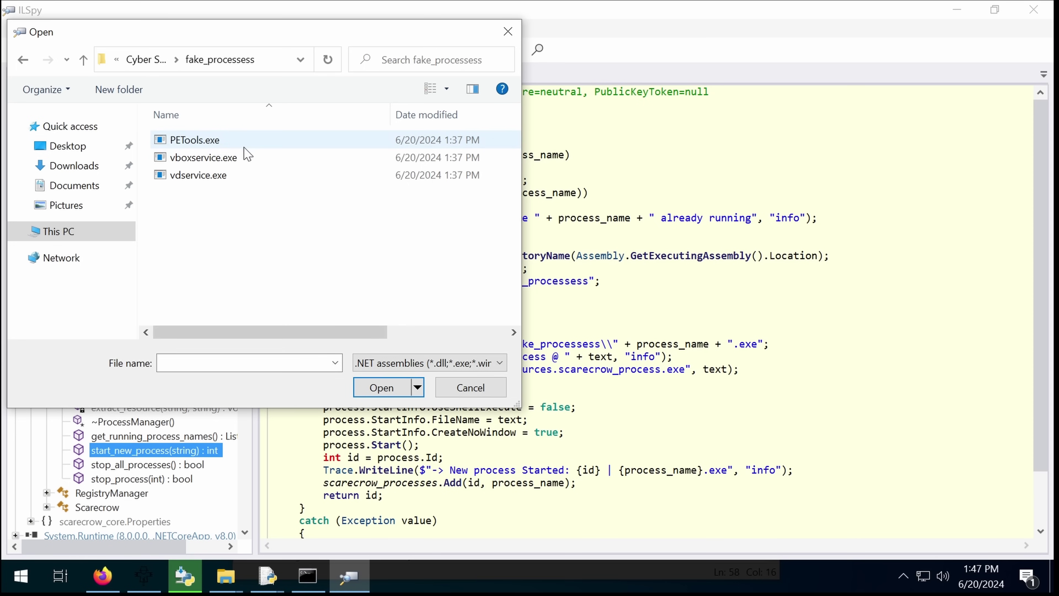
pyautogui.doubleClick(244, 158)
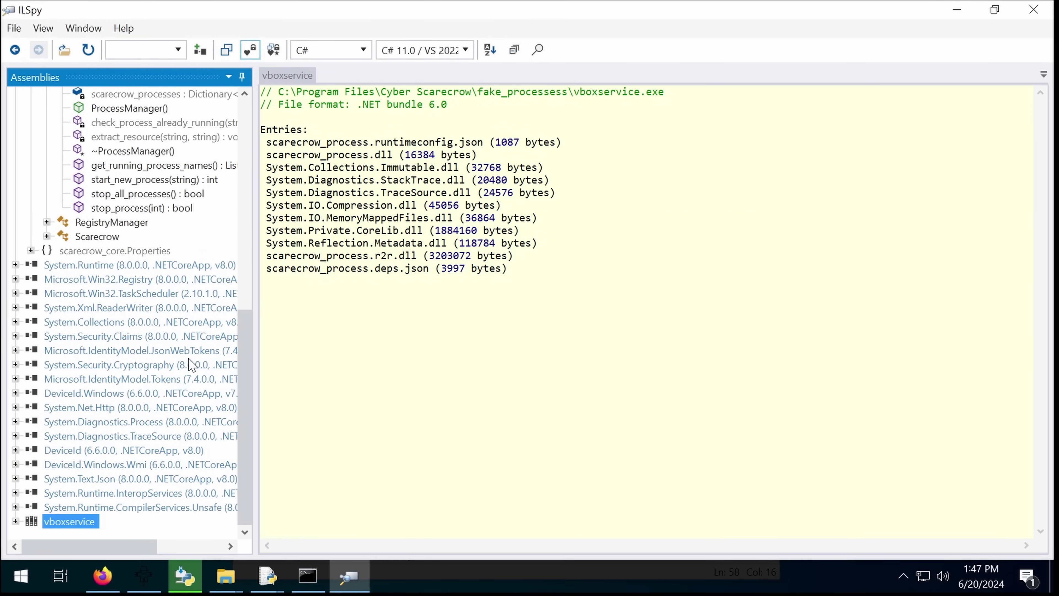
pyautogui.click(15, 522)
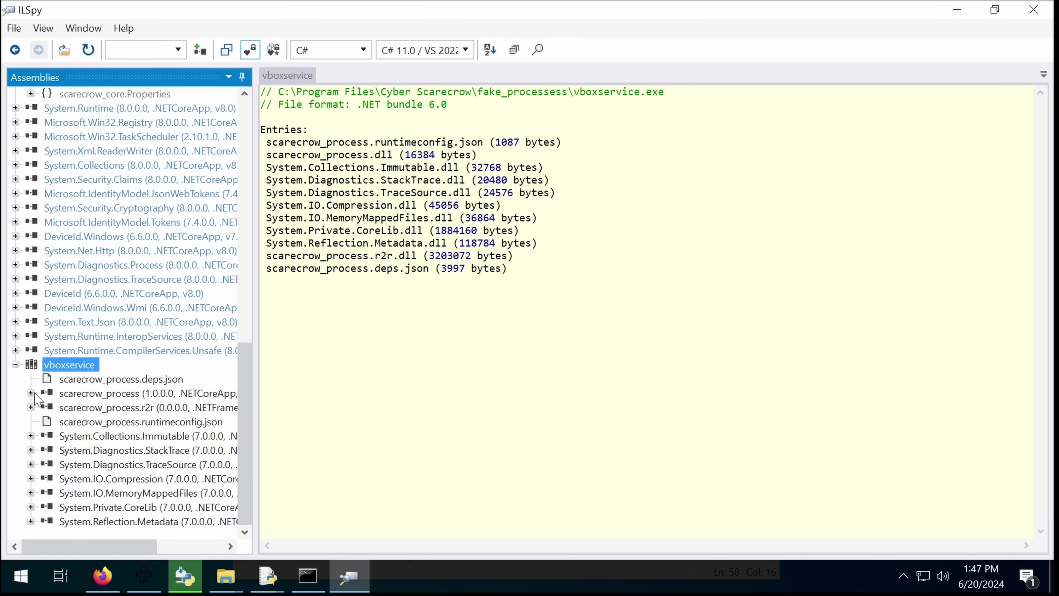
pyautogui.click(31, 393)
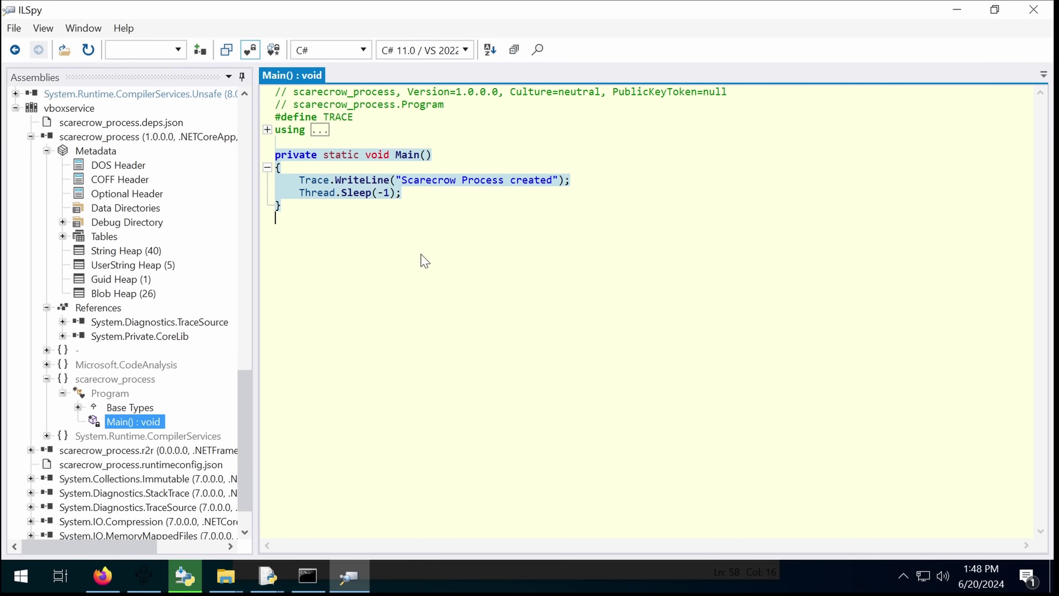
# Step: Decompile the RegistryManager class and expand the Scarecrow class members
pyautogui.scroll(-1, 121, 459)
pyautogui.scroll(10, 137, 463)
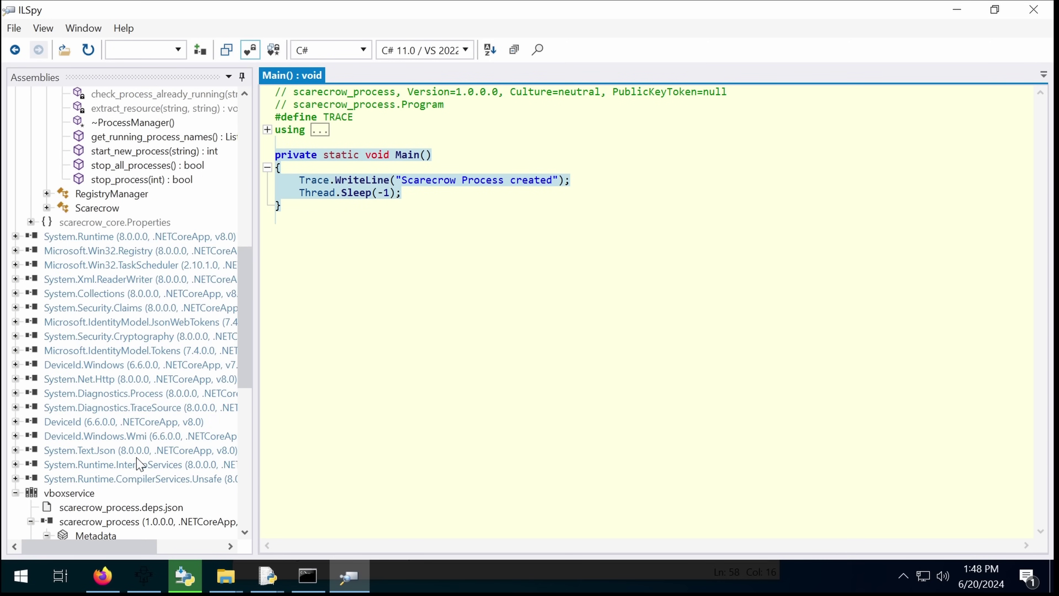
pyautogui.scroll(5, 102, 361)
pyautogui.click(91, 409)
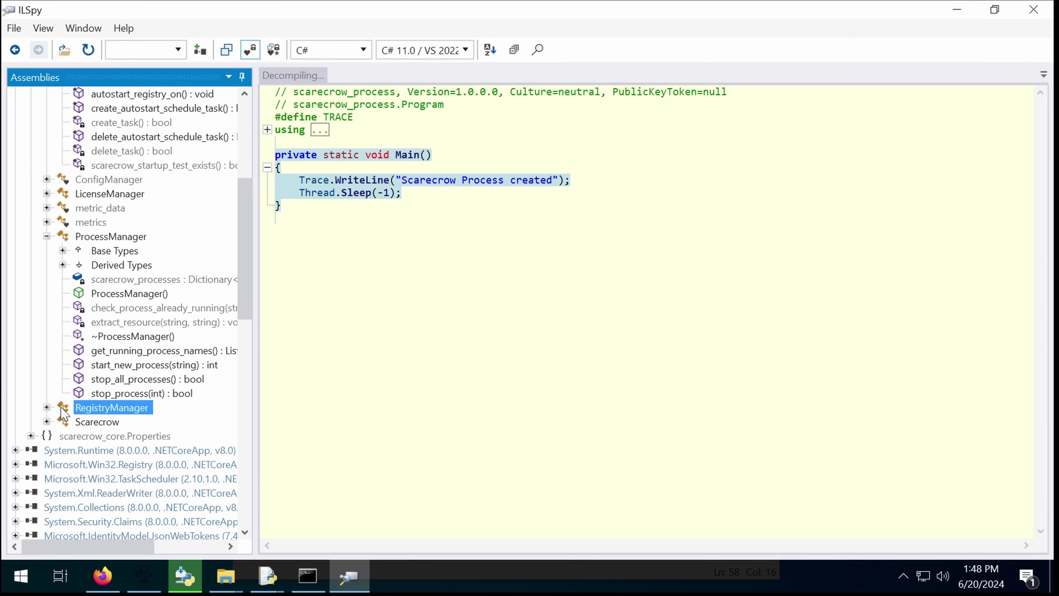
pyautogui.click(47, 421)
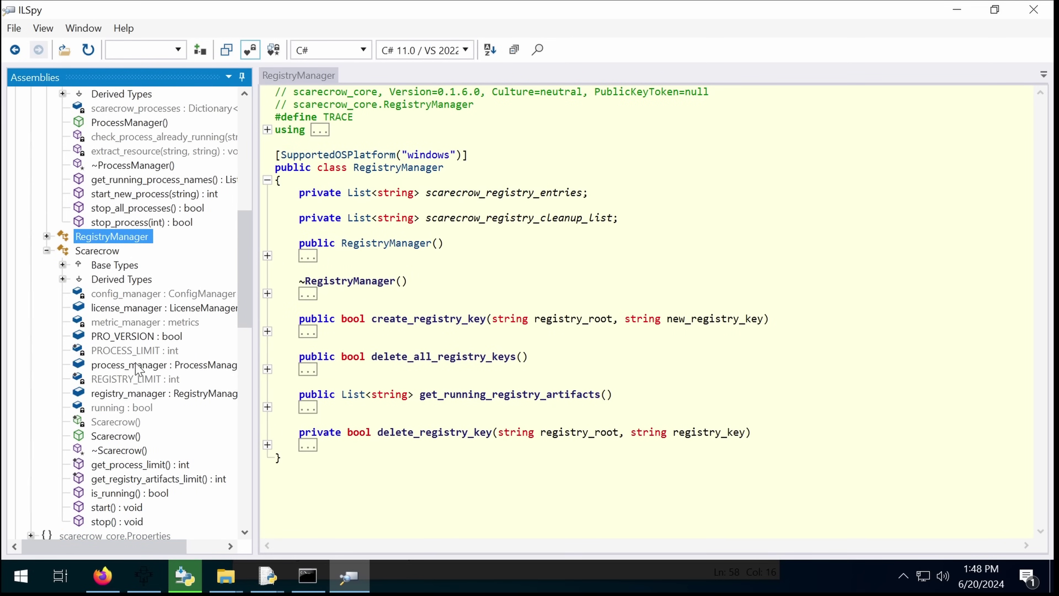
# Step: View Scarecrow's license_manager, PRO_VERSION, process_manager fields, constructor, limit methods and is_running
pyautogui.click(142, 308)
pyautogui.click(139, 340)
pyautogui.click(139, 364)
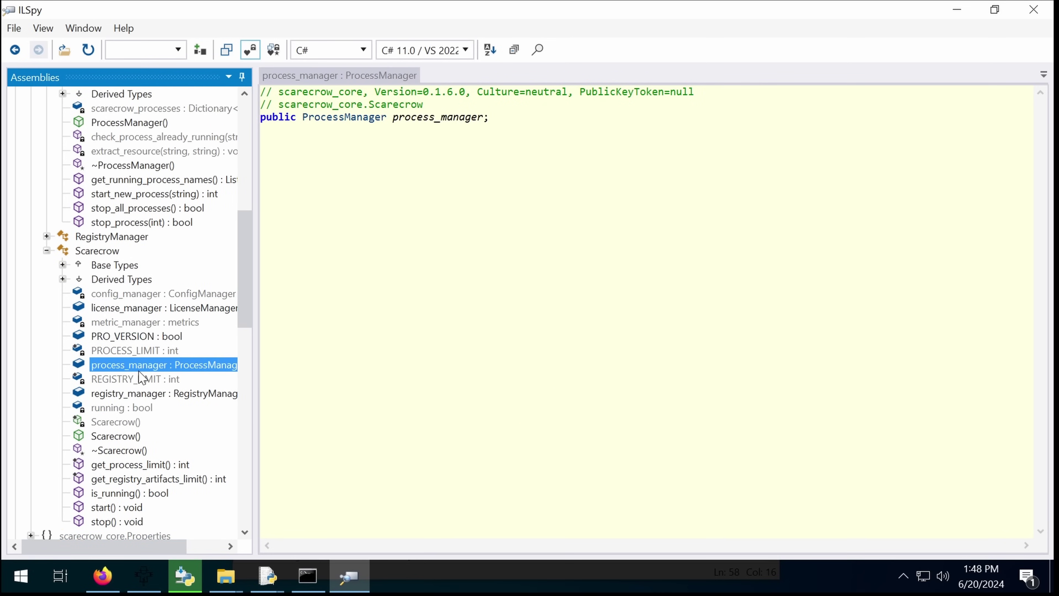
pyautogui.click(137, 436)
pyautogui.click(135, 465)
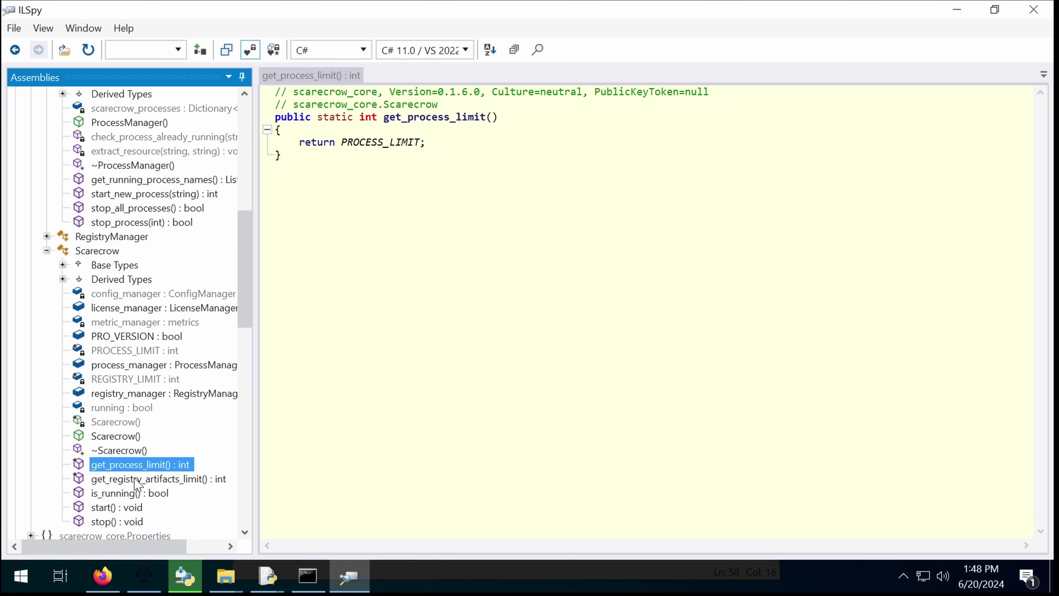
pyautogui.click(139, 479)
pyautogui.click(132, 494)
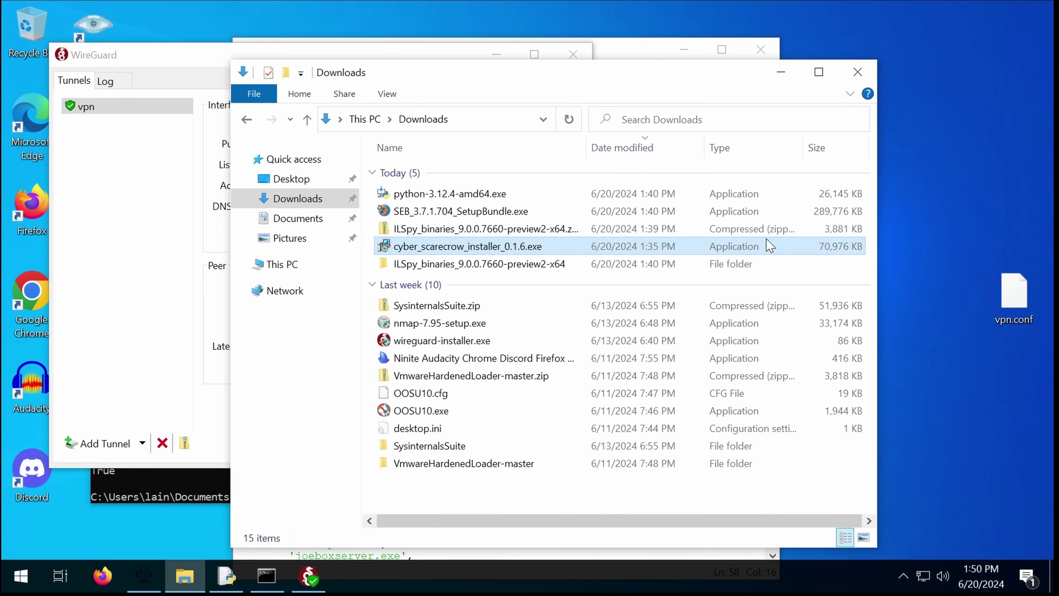
# Step: Select cyber_scarecrow_installer_0.1.6.exe in Downloads and close the text editor window
pyautogui.click(505, 240)
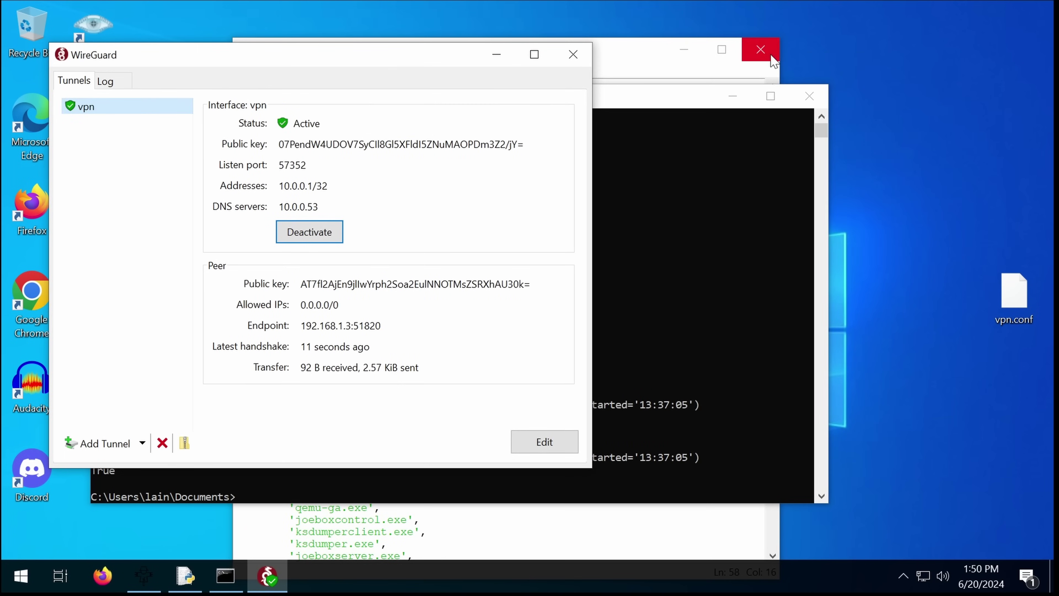
pyautogui.click(771, 55)
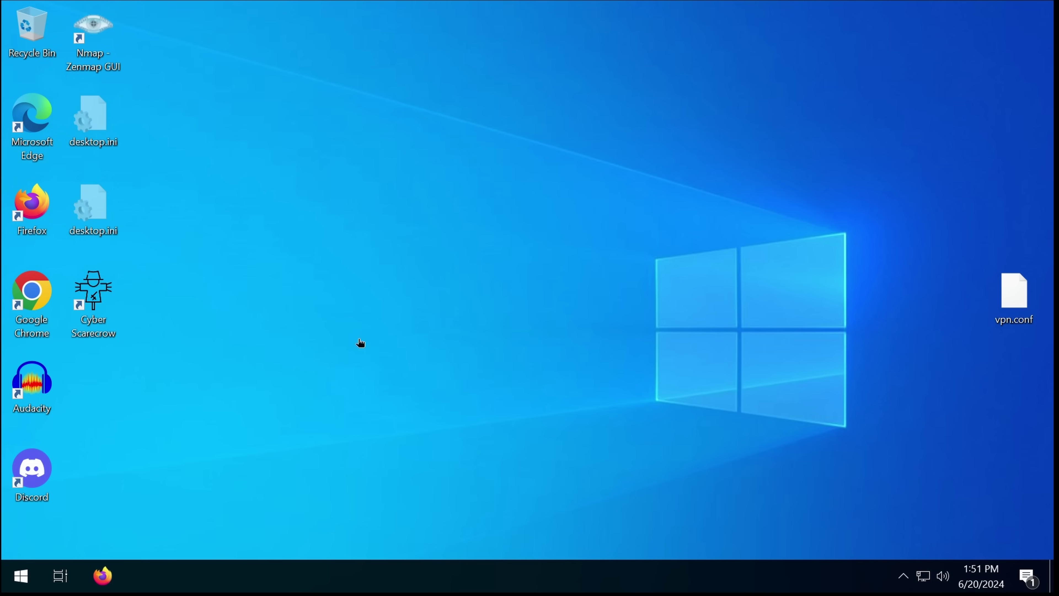
# Step: Move a window aside and open Scarecrow Settings from its tray icon
pyautogui.moveTo(449, 294); pyautogui.dragTo(676, 252)
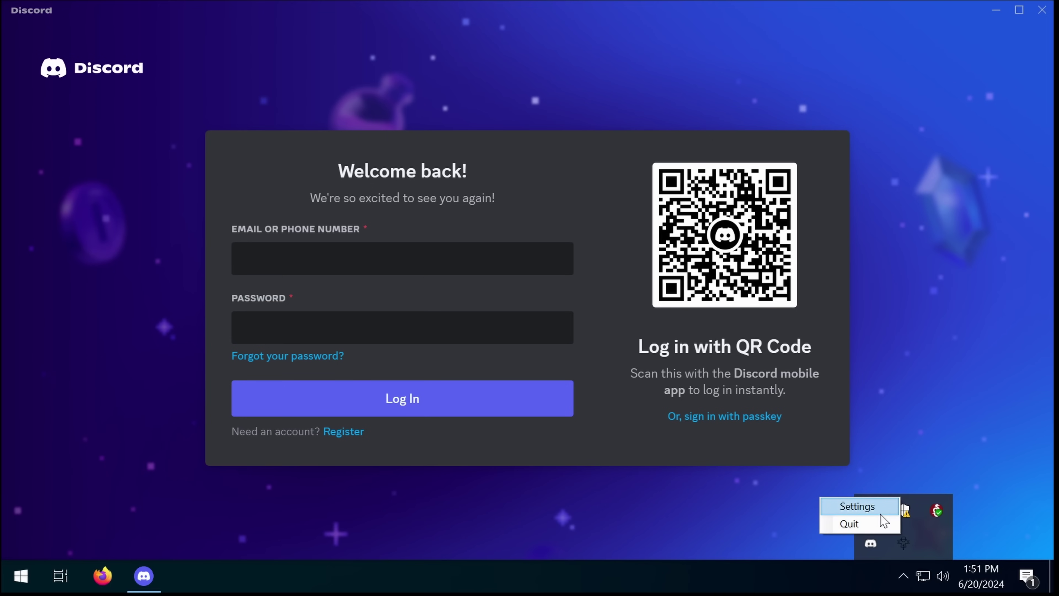
pyautogui.click(872, 514)
# Step: Show Scarecrow's License details window, then bring Firefox forward
pyautogui.click(317, 389)
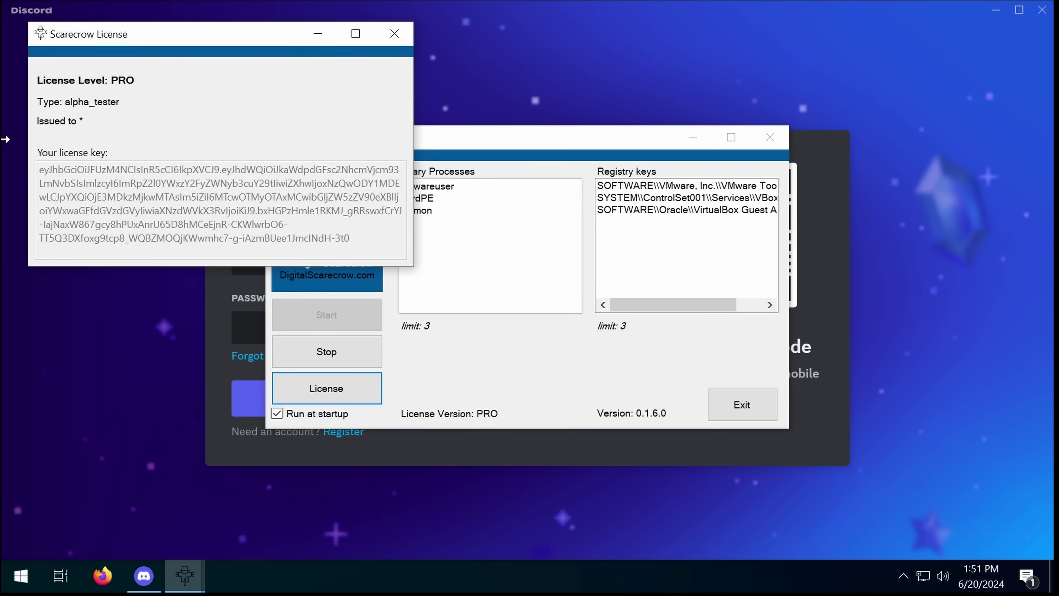
pyautogui.click(102, 576)
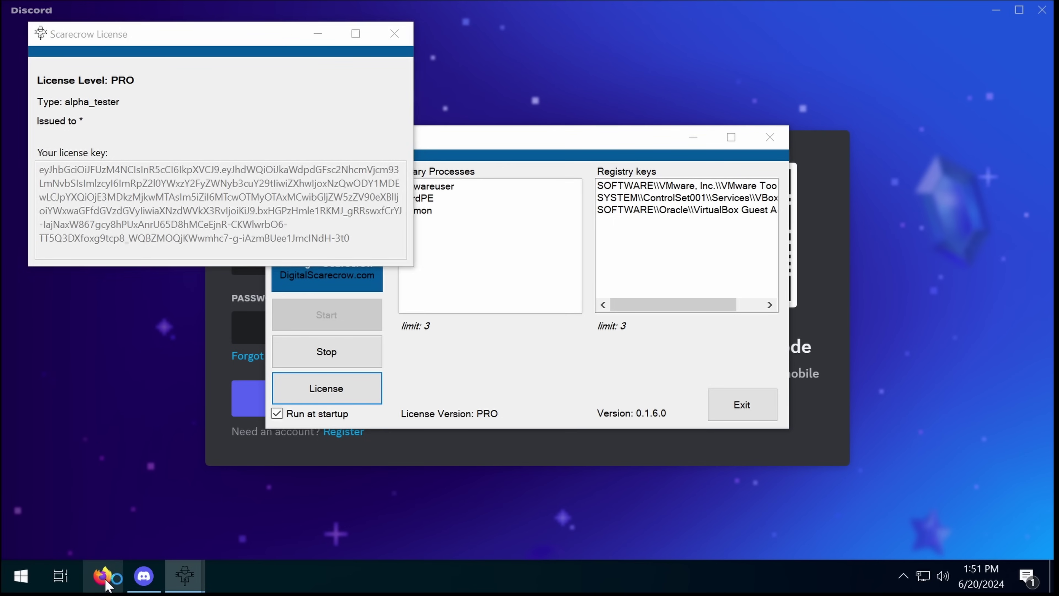
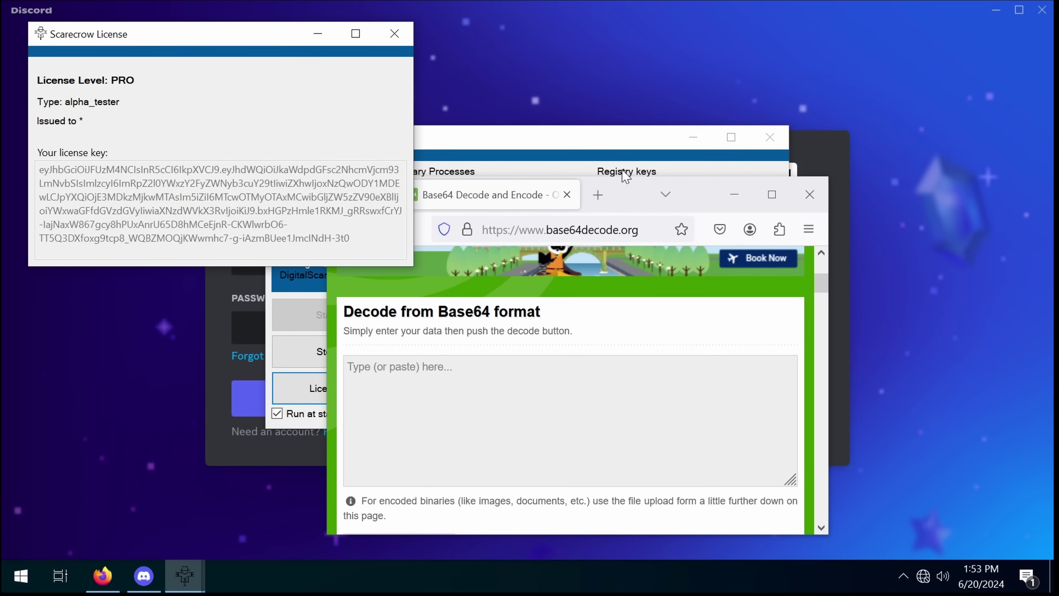
# Step: Close the Scarecrow Settings window, leaving only the license details window open
pyautogui.click(626, 176)
pyautogui.click(770, 137)
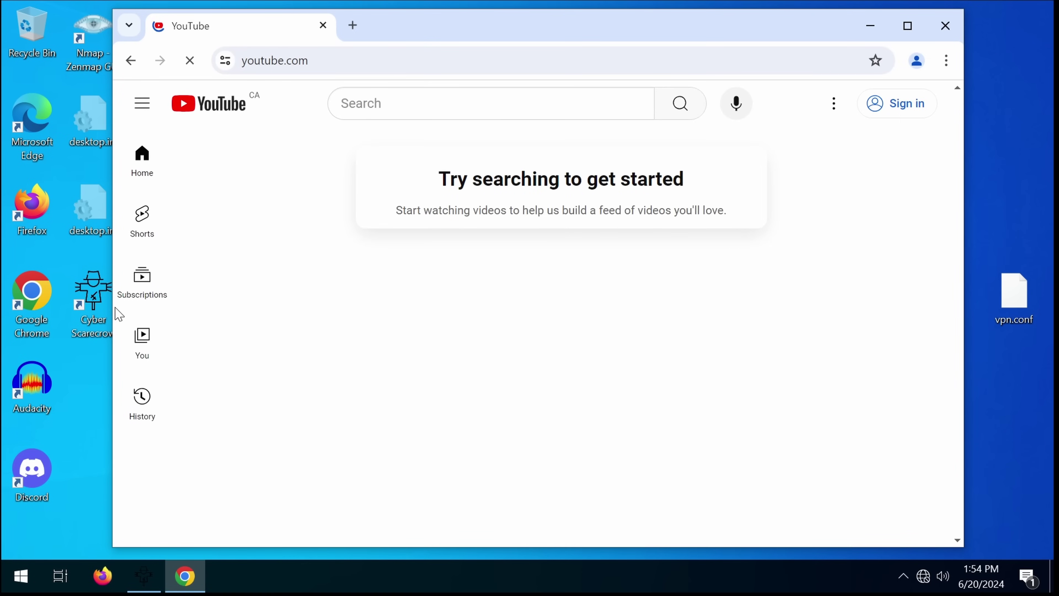
# Step: Search YouTube for 'fortnite skin swapper'
pyautogui.click(430, 104)
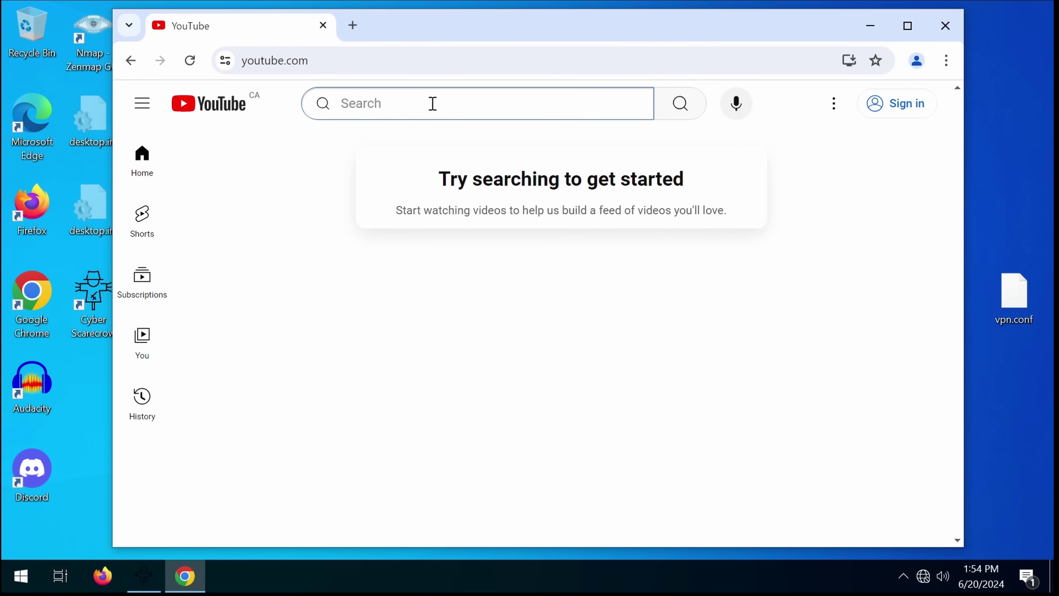
pyautogui.write('fro')
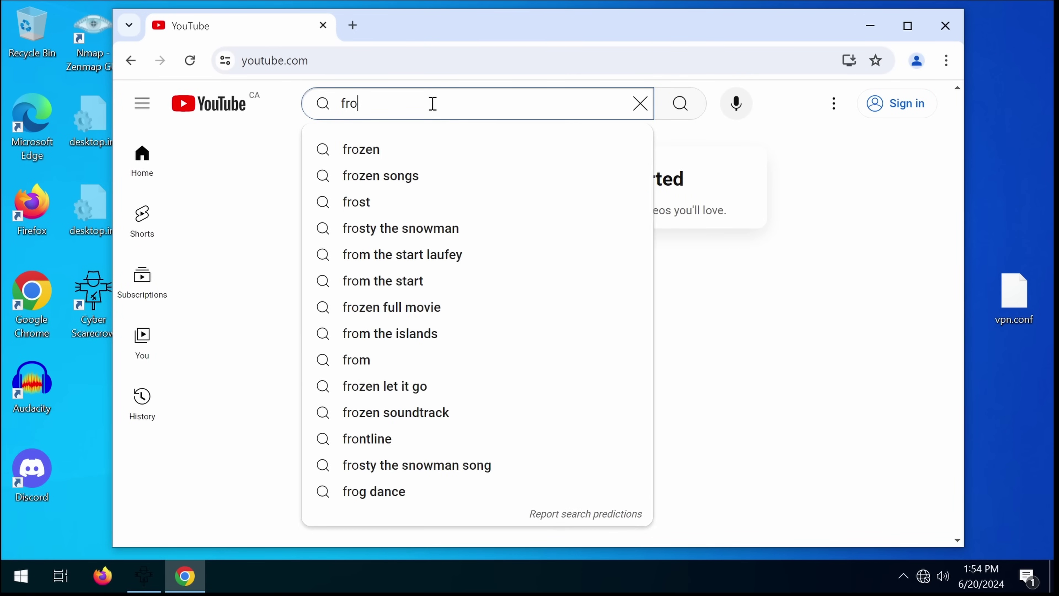
pyautogui.press('BackSpace')
pyautogui.press('BackSpace')
pyautogui.write('ortnite skin swapper')
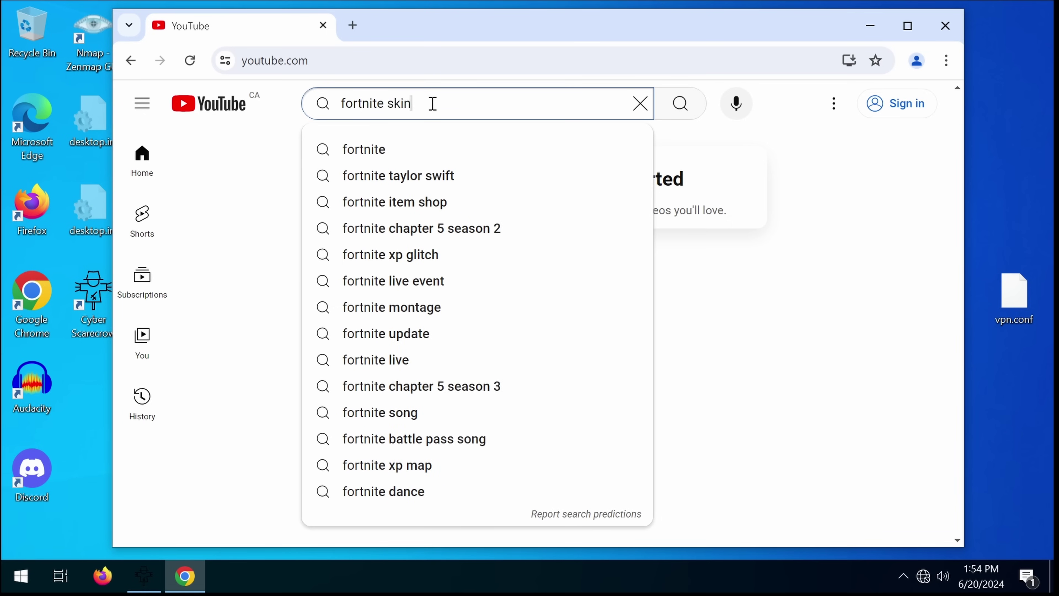
pyautogui.press('Return')
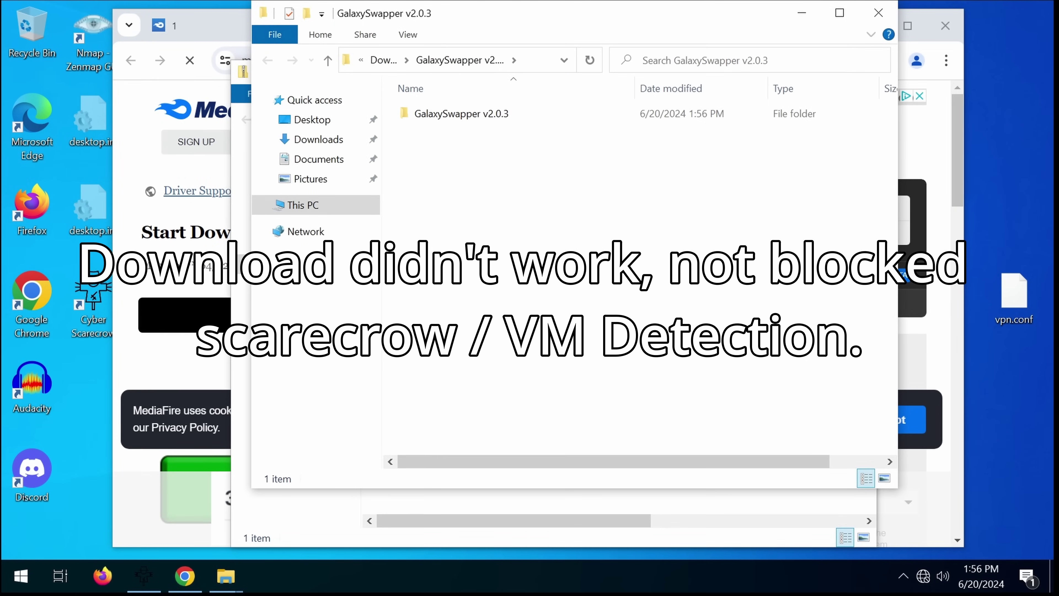
# Step: Run Galaxy Swapper v2.0.3.exe from its folder, bypassing the SmartScreen warning with Run anyway
pyautogui.doubleClick(480, 114)
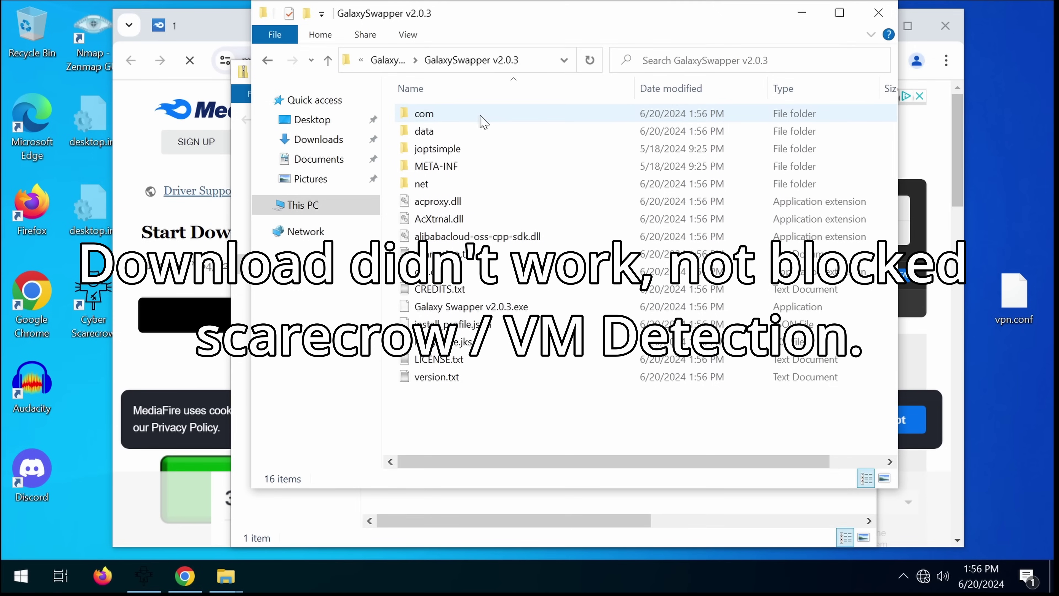
pyautogui.doubleClick(475, 311)
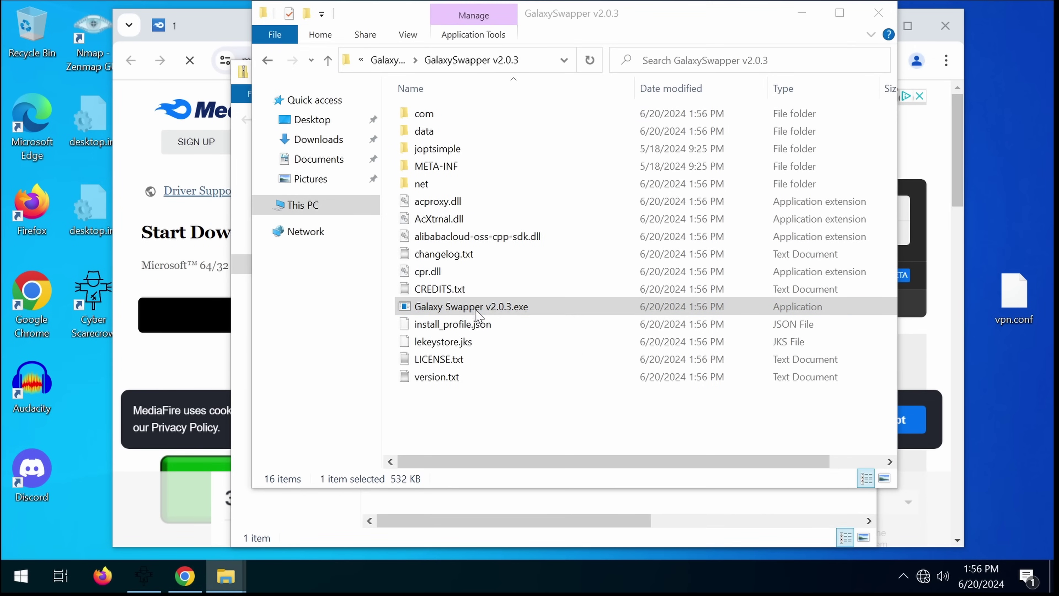
pyautogui.click(377, 171)
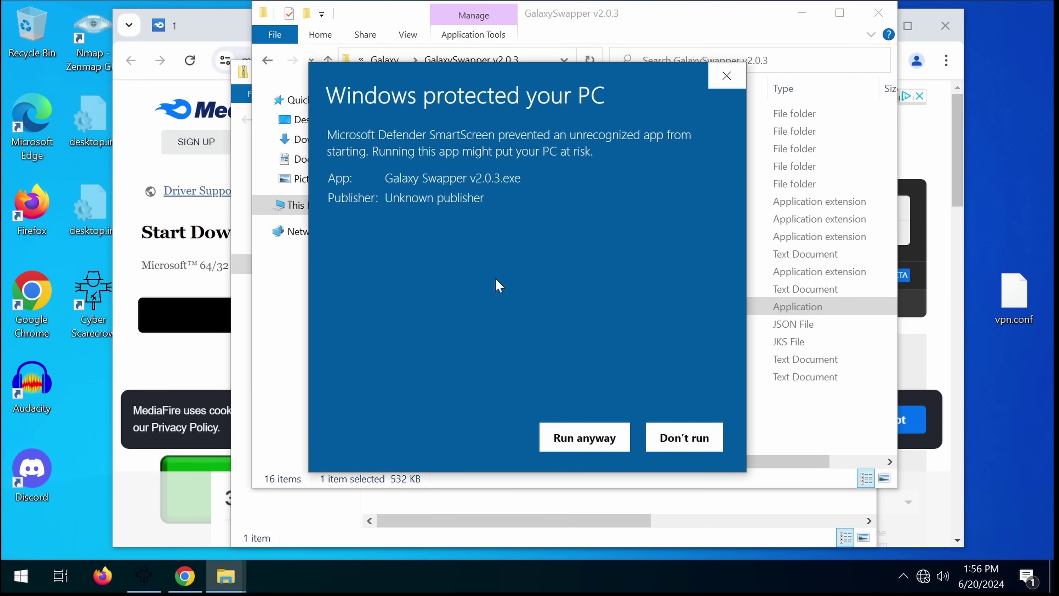
pyautogui.click(563, 443)
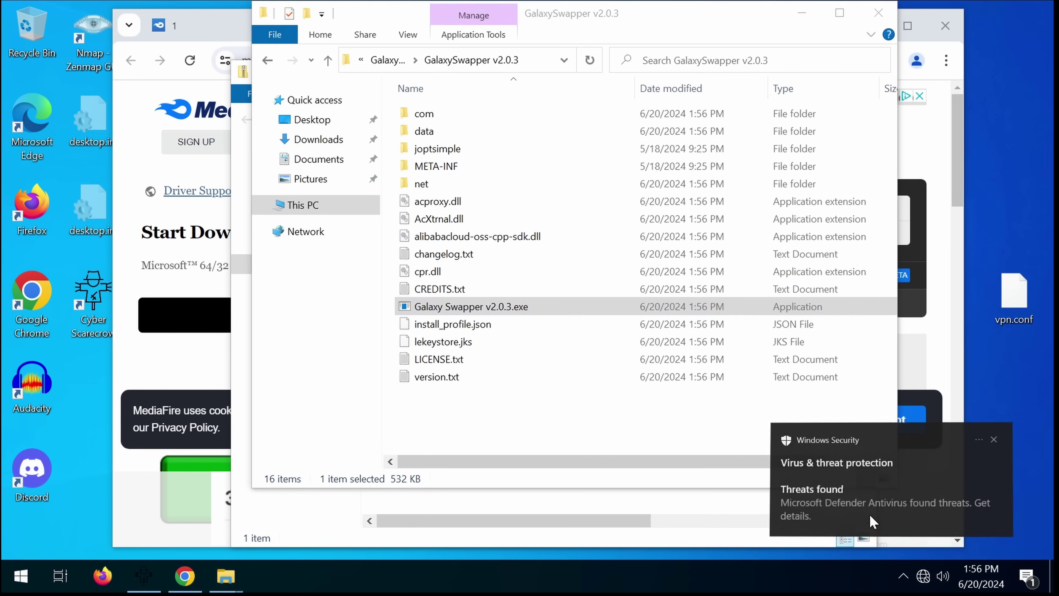
# Step: Open the Windows Security alert and review the Trojan:Win32/Casdet!rfn threat's Quarantine action
pyautogui.click(873, 519)
pyautogui.click(273, 311)
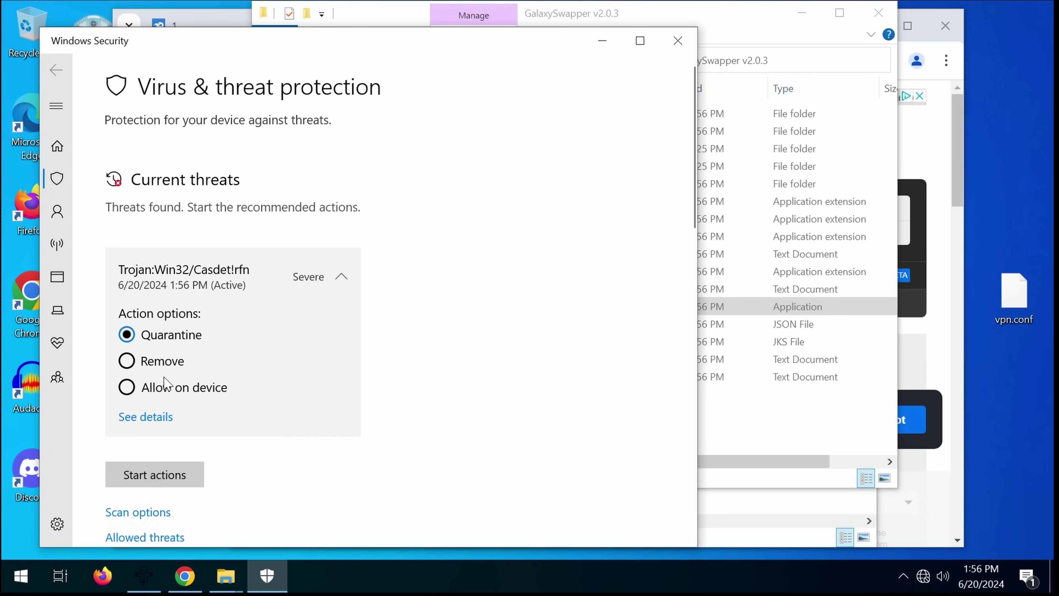
pyautogui.click(177, 312)
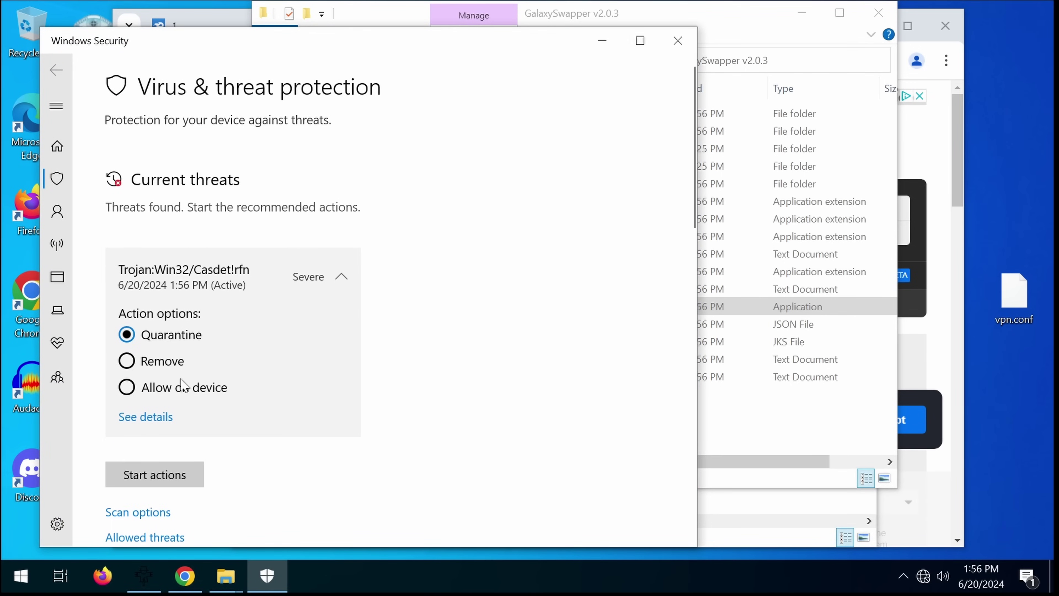
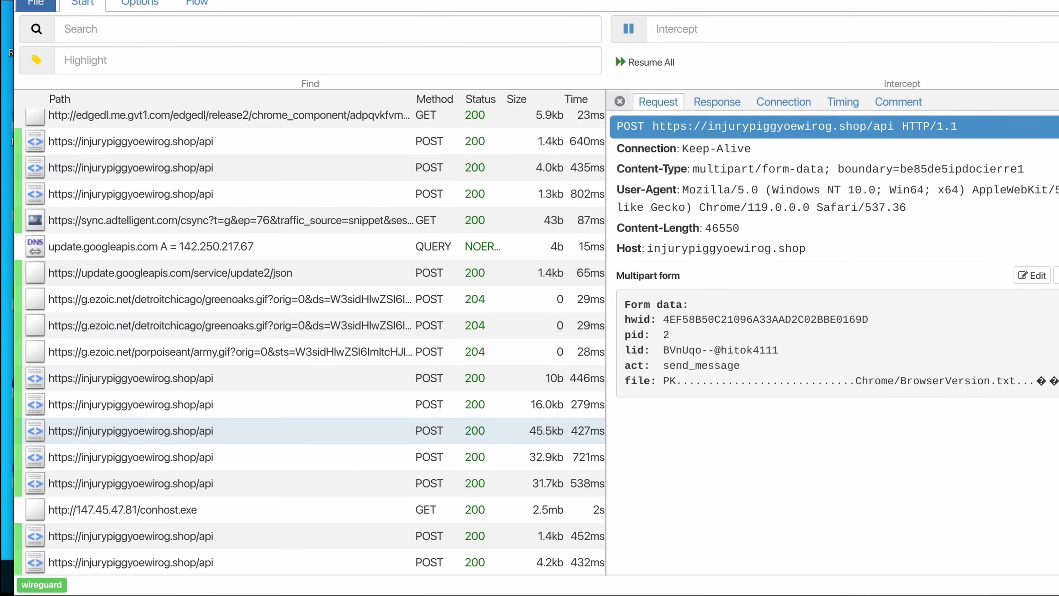
# Step: View the small 10b POST api request, then the GET request that downloaded conhost.exe from 147.45.47.81
pyautogui.click(218, 383)
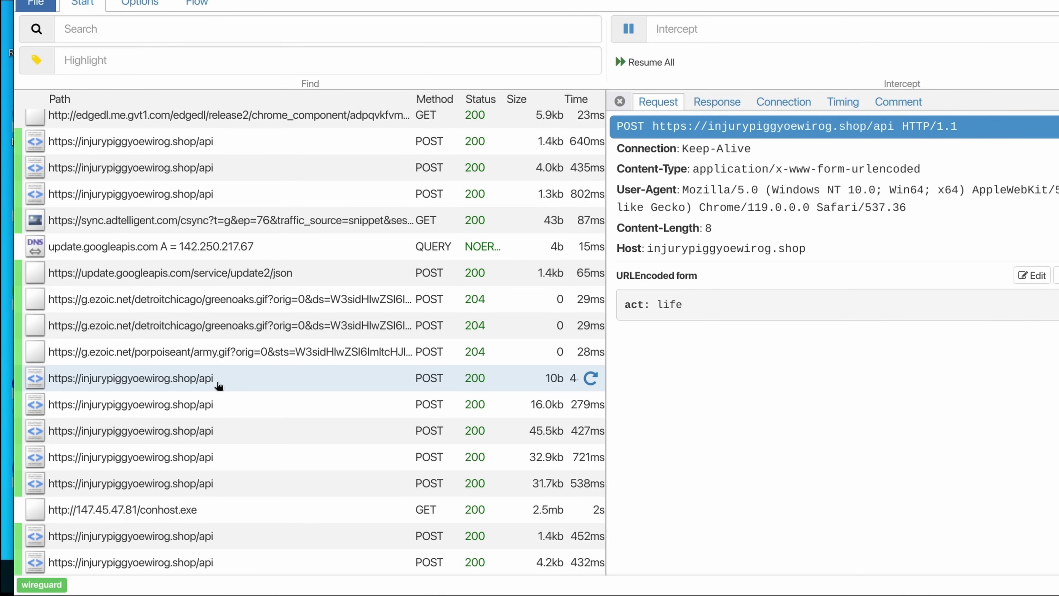
pyautogui.click(124, 516)
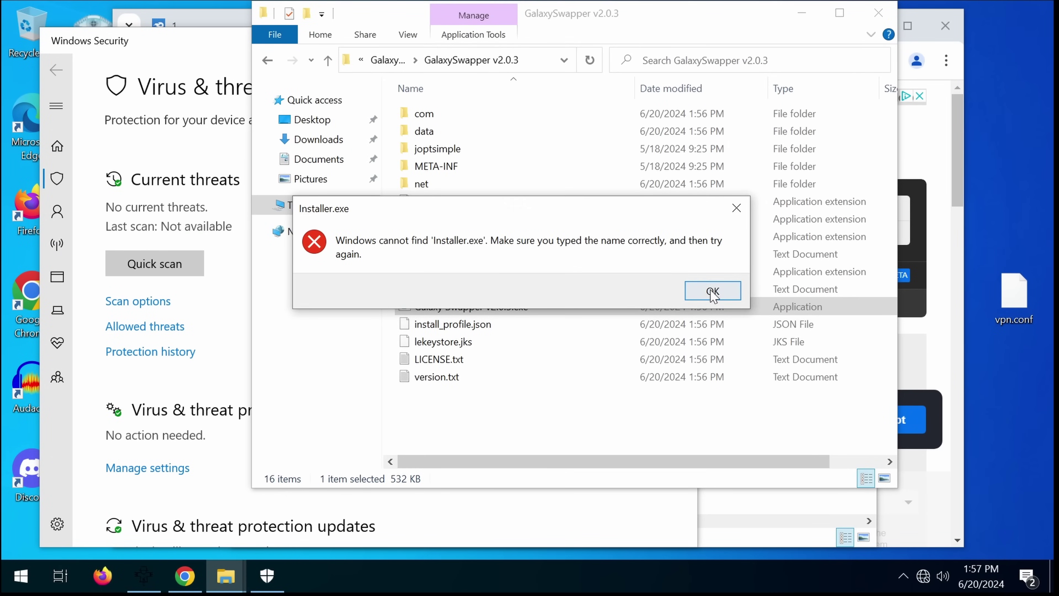
# Step: Dismiss the 'Installer.exe' not-found error to reveal the GalaxySwapper v2.0.3 folder's 16 items
pyautogui.click(713, 291)
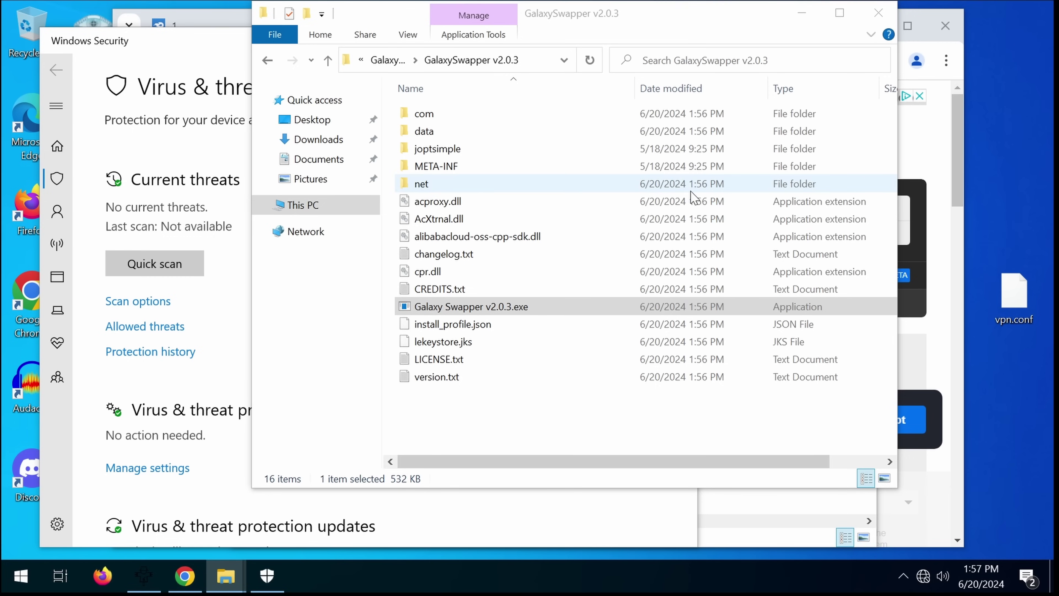
pyautogui.hscroll(2, 719, 204)
pyautogui.hscroll(-2, 715, 197)
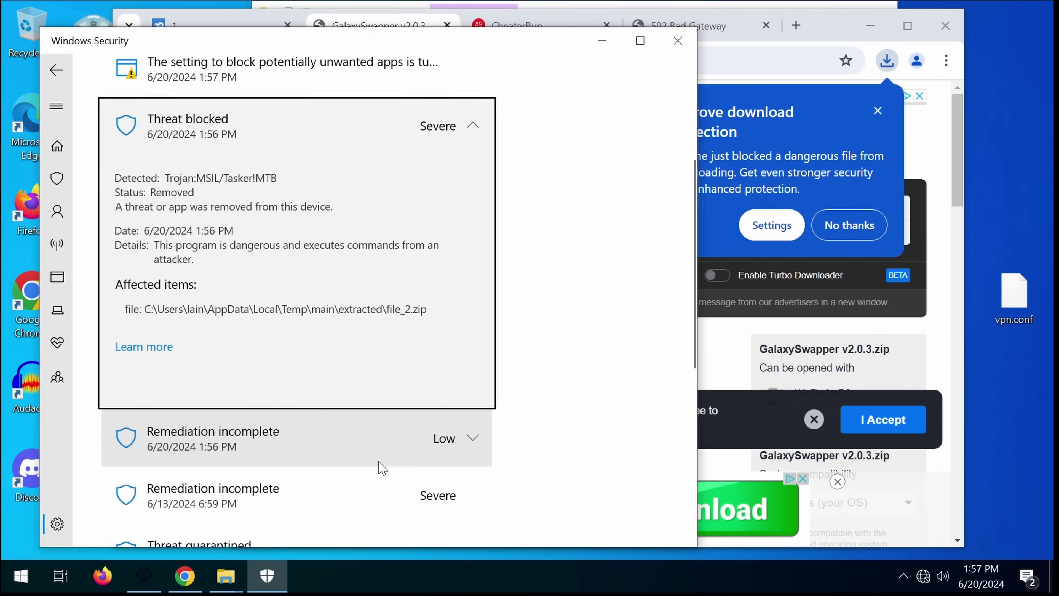
# Step: Expand the 6/20 Casdet and 6/13 CryptInject remediation-incomplete detections to read their details
pyautogui.click(378, 463)
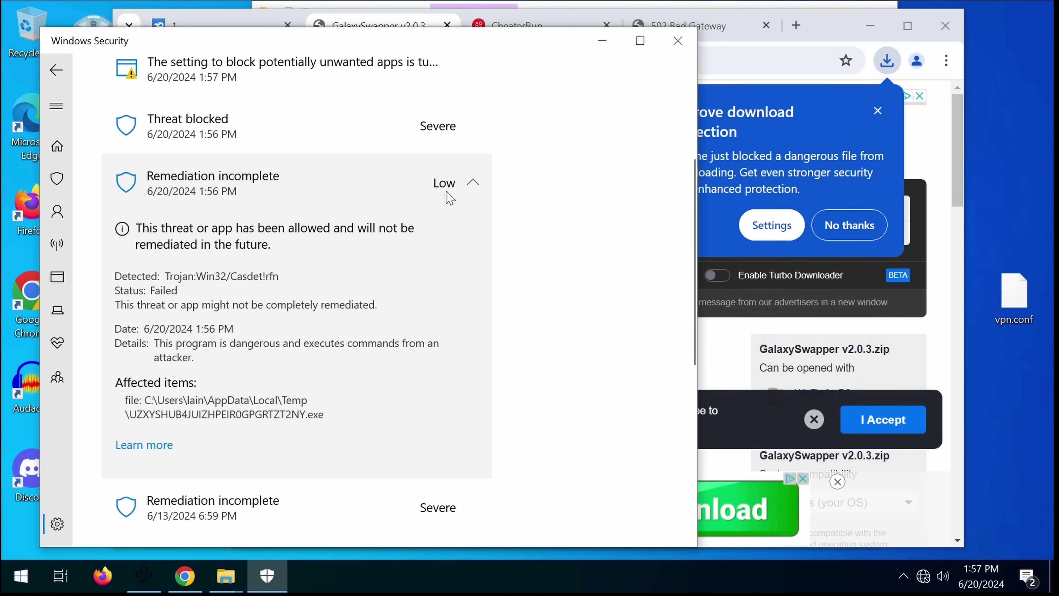
pyautogui.scroll(-3, 445, 196)
pyautogui.click(410, 358)
pyautogui.scroll(3, 414, 244)
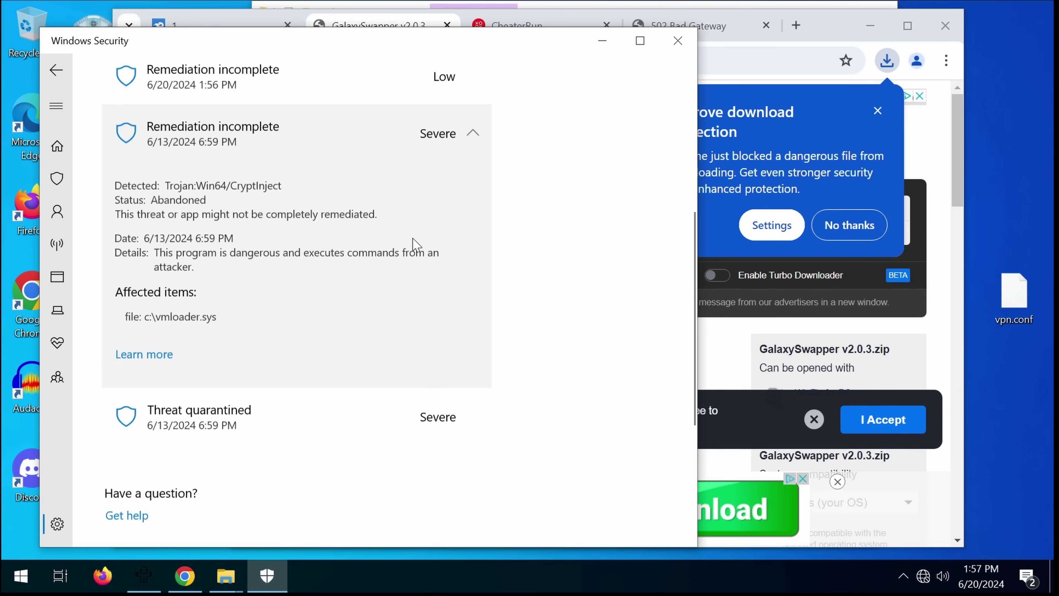
pyautogui.click(380, 176)
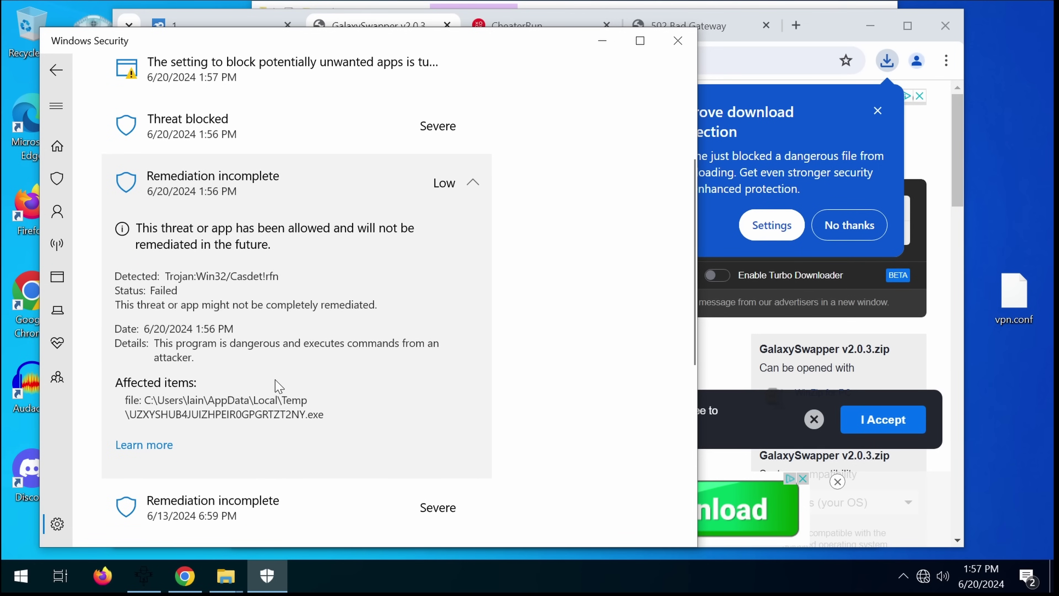
# Step: Close Windows Security and load youtube.com in the CheaterRun browser tab
pyautogui.click(678, 41)
pyautogui.click(651, 29)
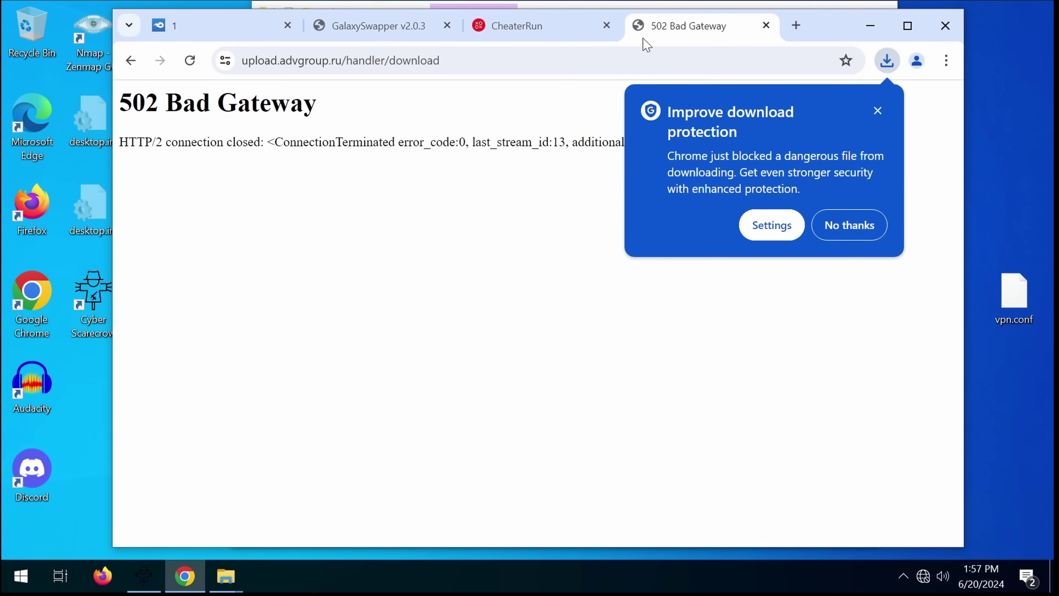
pyautogui.click(542, 27)
pyautogui.click(292, 59)
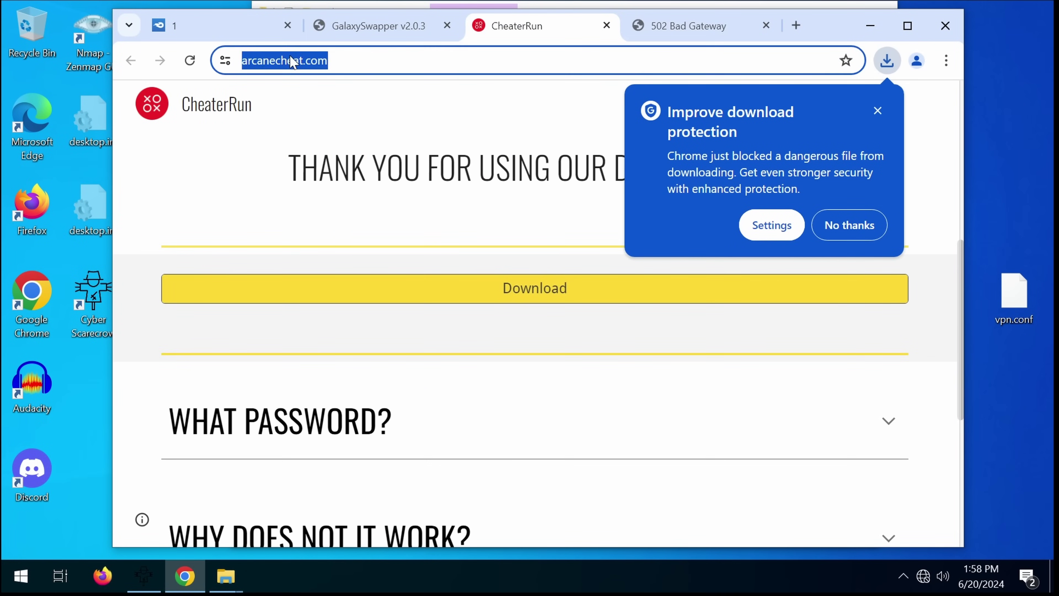
pyautogui.write('youtube')
pyautogui.press('Return')
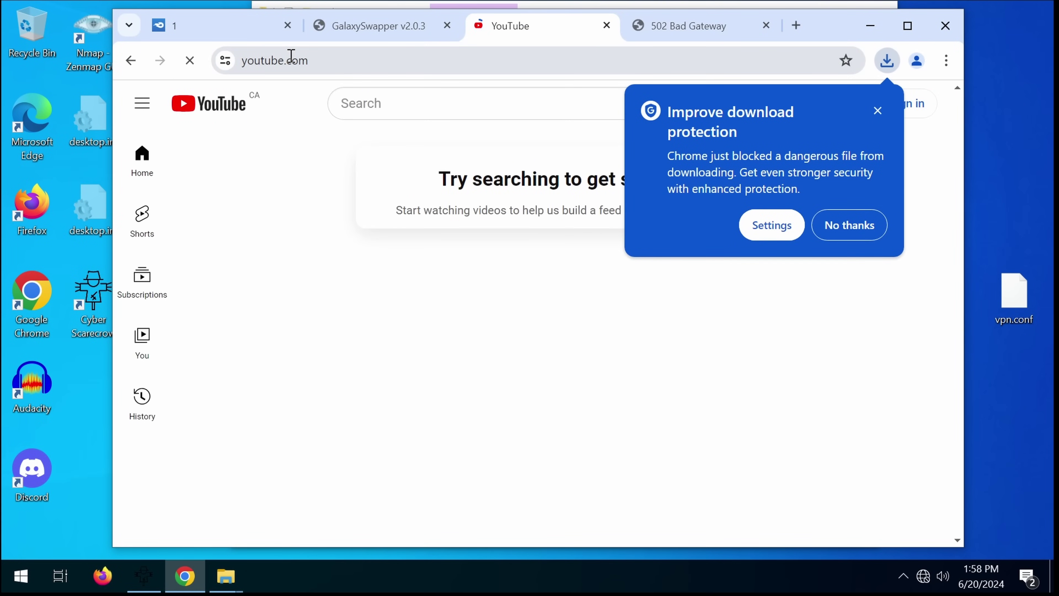
pyautogui.click(864, 231)
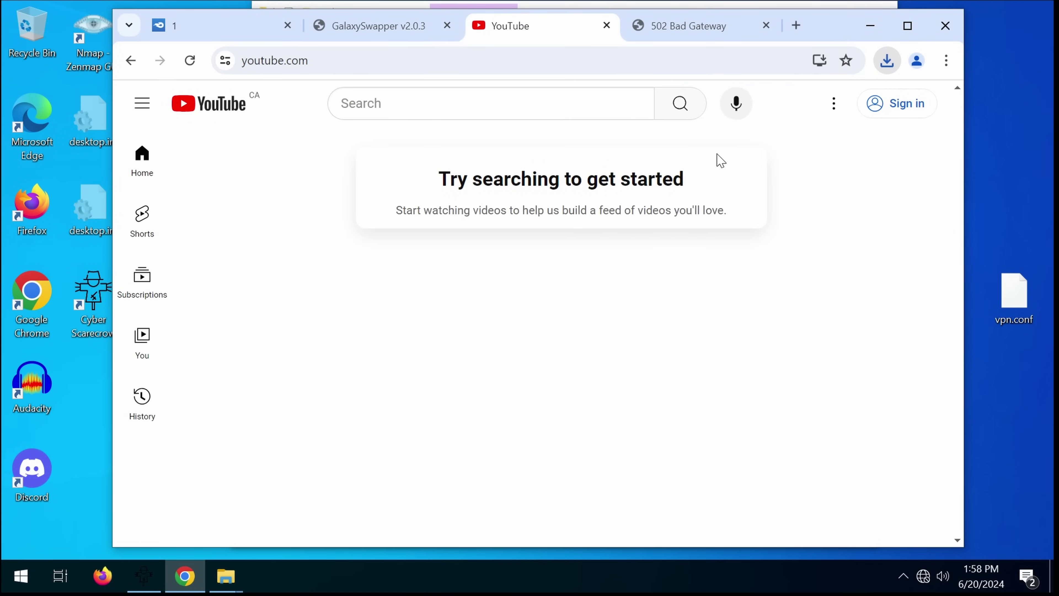
# Step: Search YouTube for 'sea of thieves cheats' and follow the first video's battlelog.co/store description link
pyautogui.click(555, 104)
pyautogui.write('sea of thieves cheats')
pyautogui.press('Return')
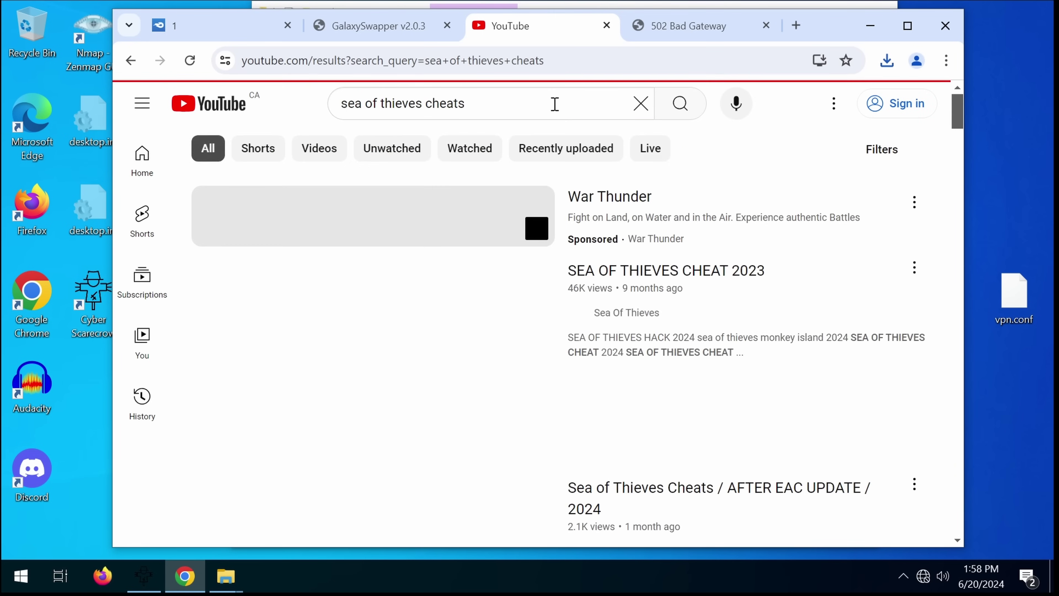
pyautogui.scroll(-4, 668, 250)
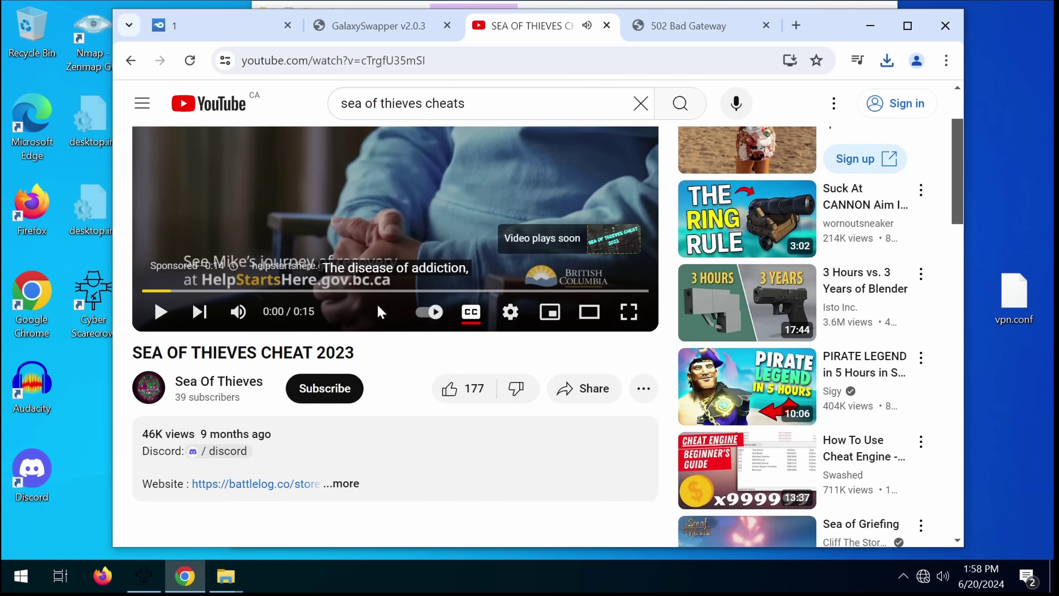
pyautogui.click(378, 385)
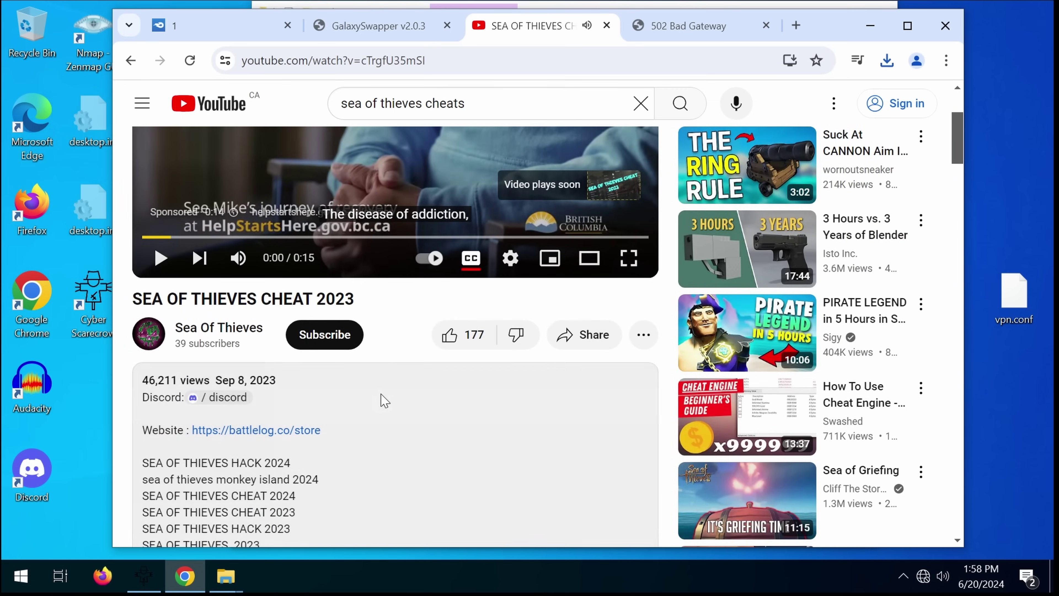
pyautogui.click(273, 431)
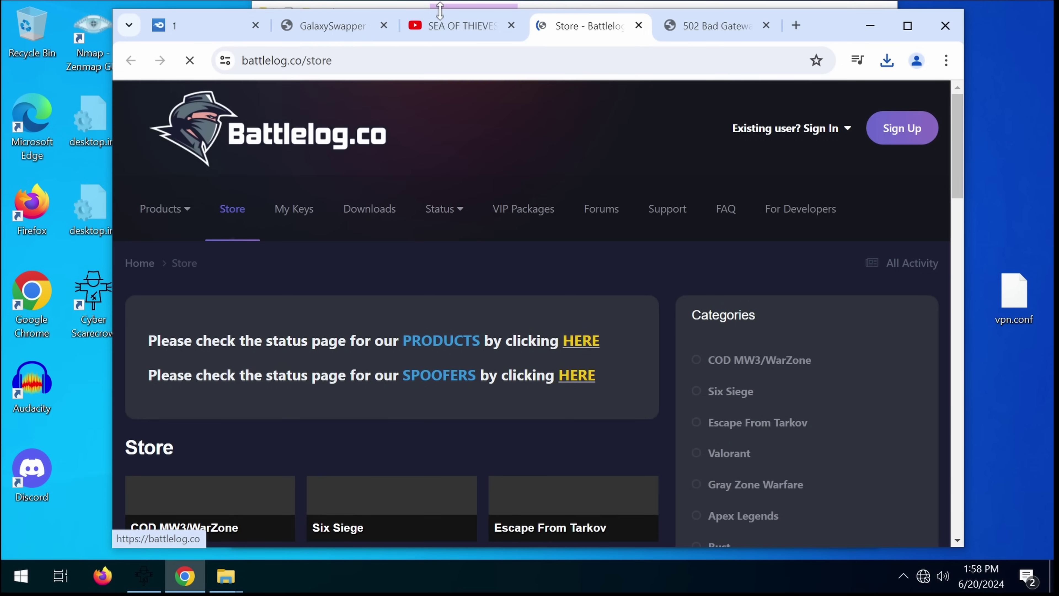
# Step: Return to the 'sea of thieves cheats' search results and sort them by upload date
pyautogui.click(459, 26)
pyautogui.hotkey('alt', 'Left')
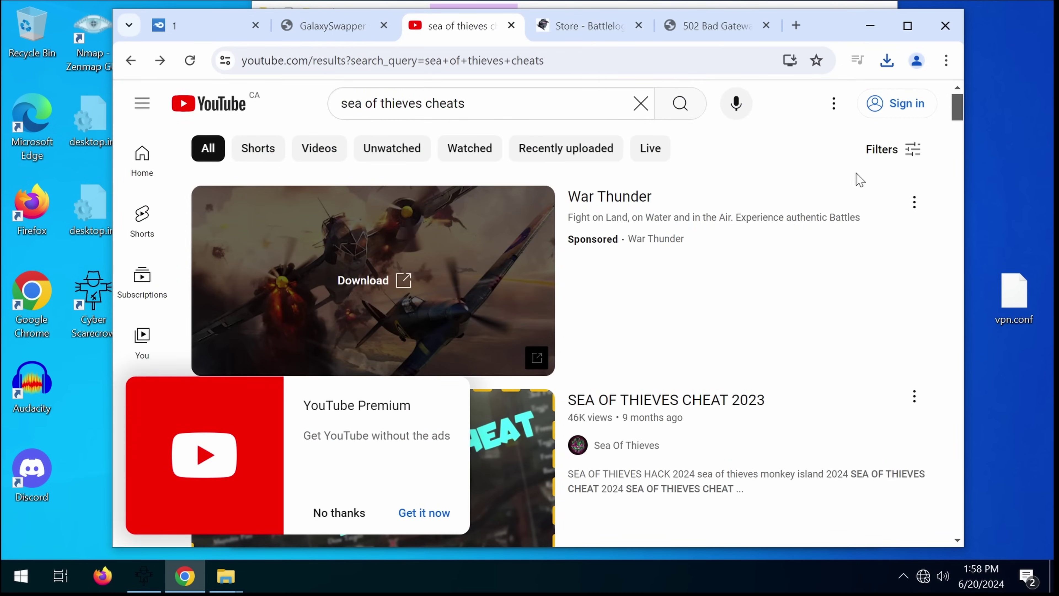
pyautogui.click(862, 154)
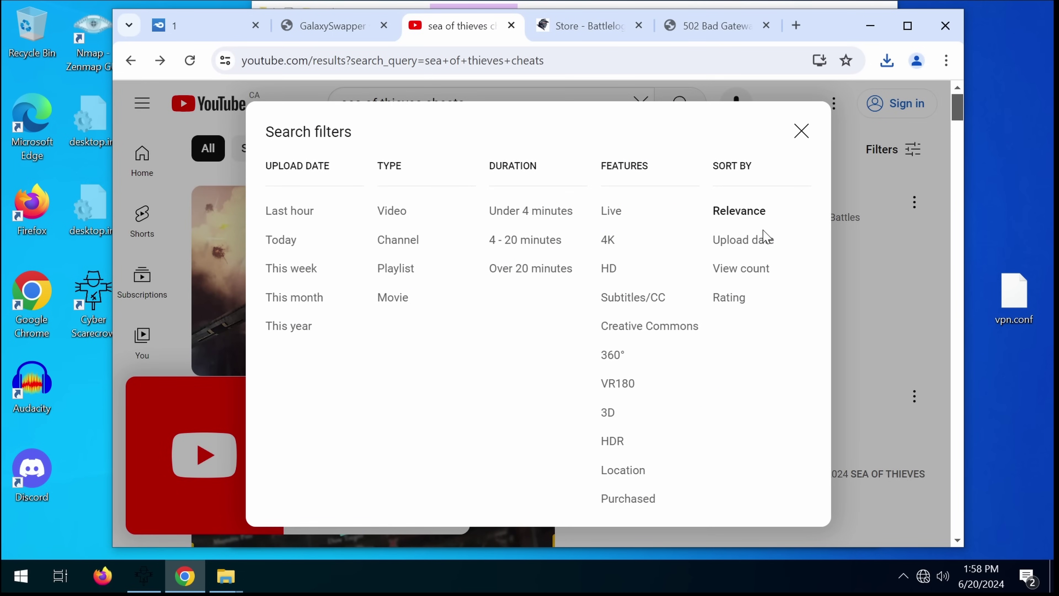
pyautogui.click(745, 236)
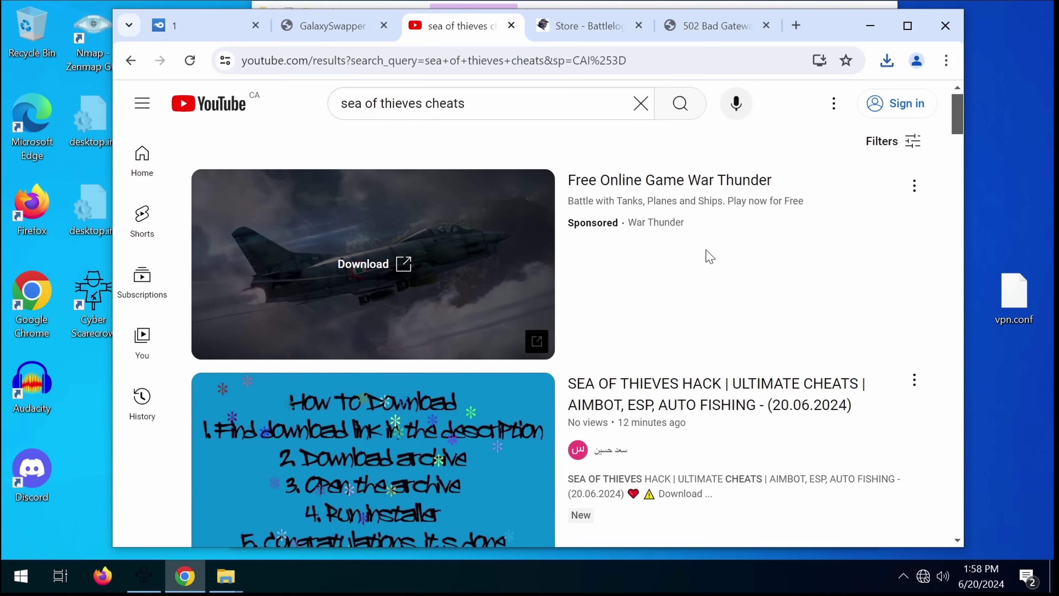
# Step: Open a newly uploaded Sea of Thieves cheat video from the sorted results
pyautogui.scroll(-4, 709, 253)
pyautogui.scroll(-4, 721, 277)
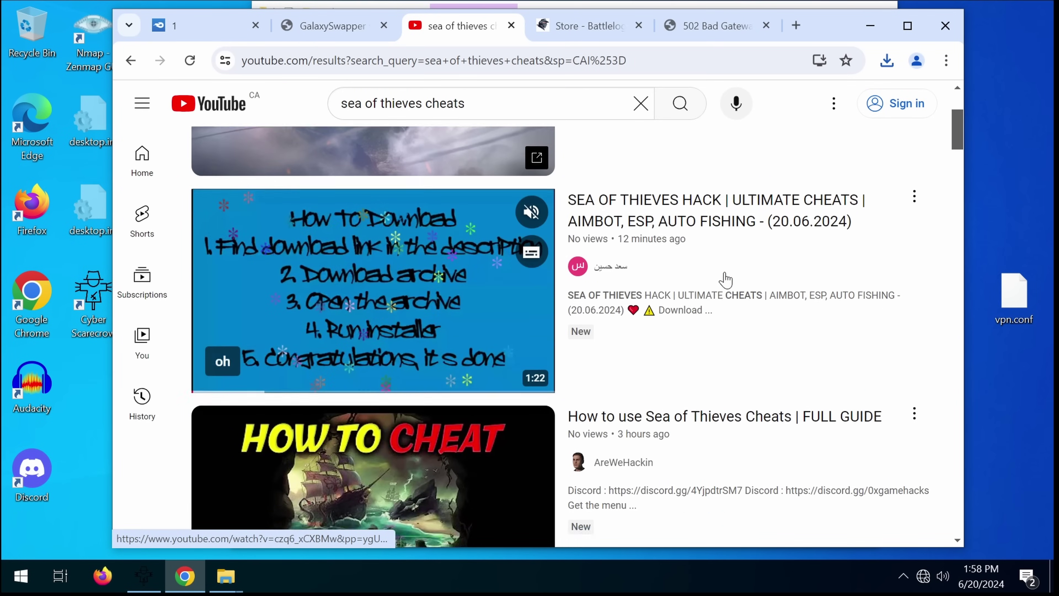
pyautogui.scroll(2, 355, 206)
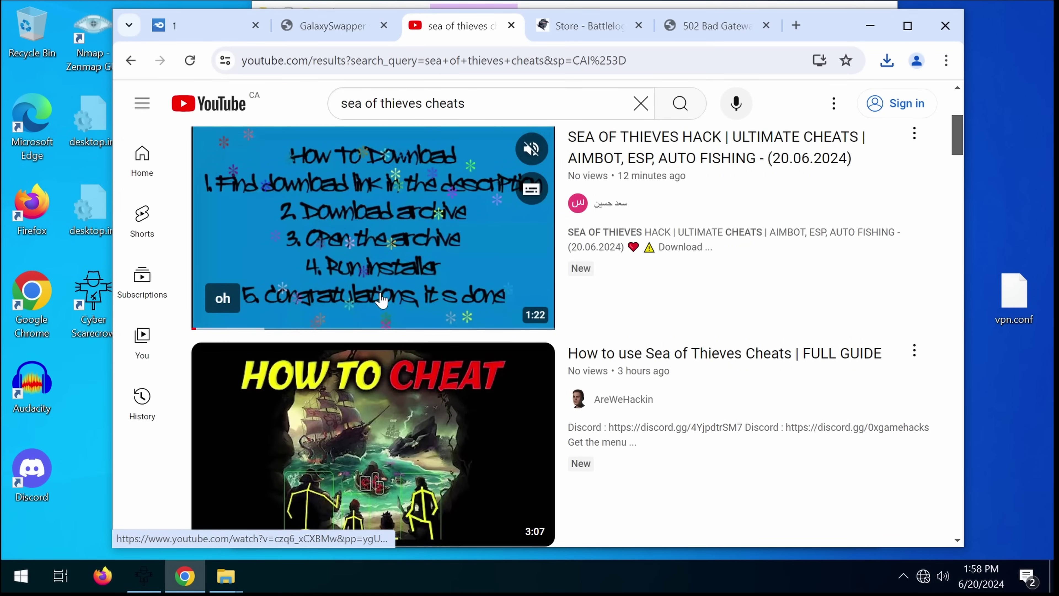
pyautogui.click(371, 406)
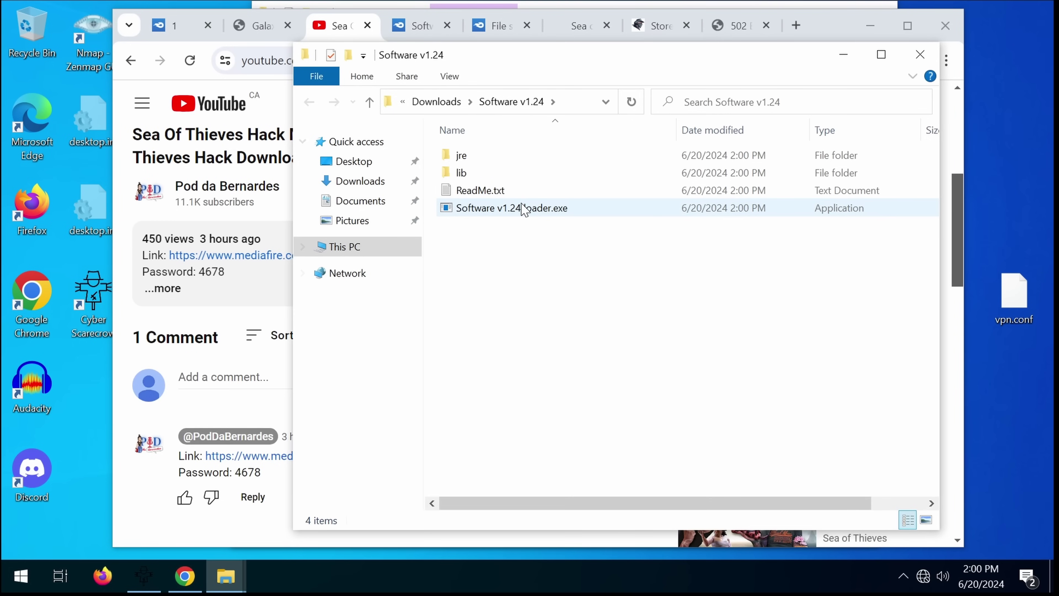
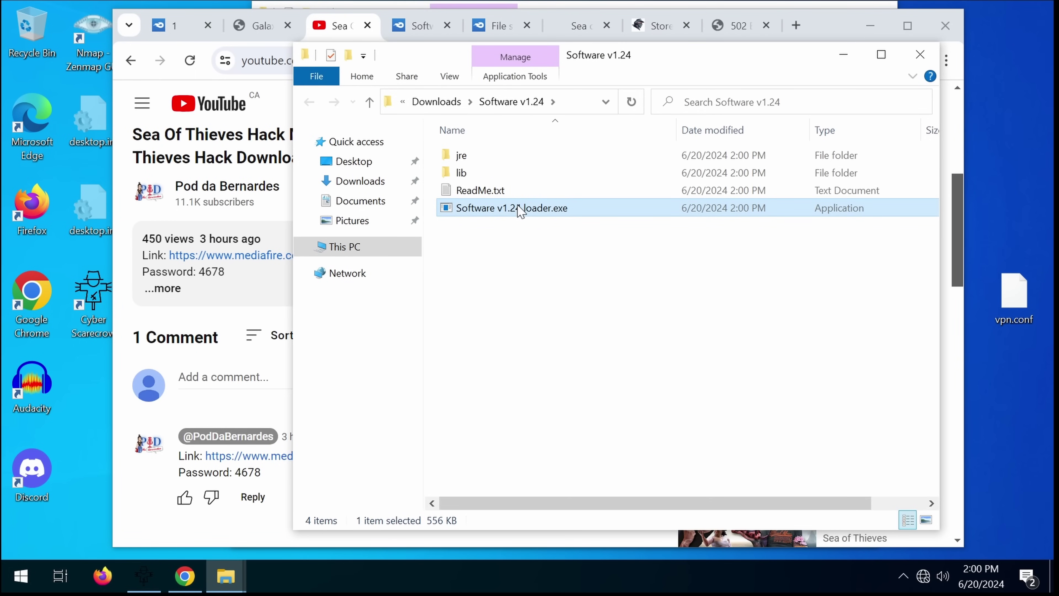
# Step: Run Software v1.24 loader.exe from the Downloads\Software v1.24 folder, triggering the SmartScreen warning
pyautogui.doubleClick(520, 211)
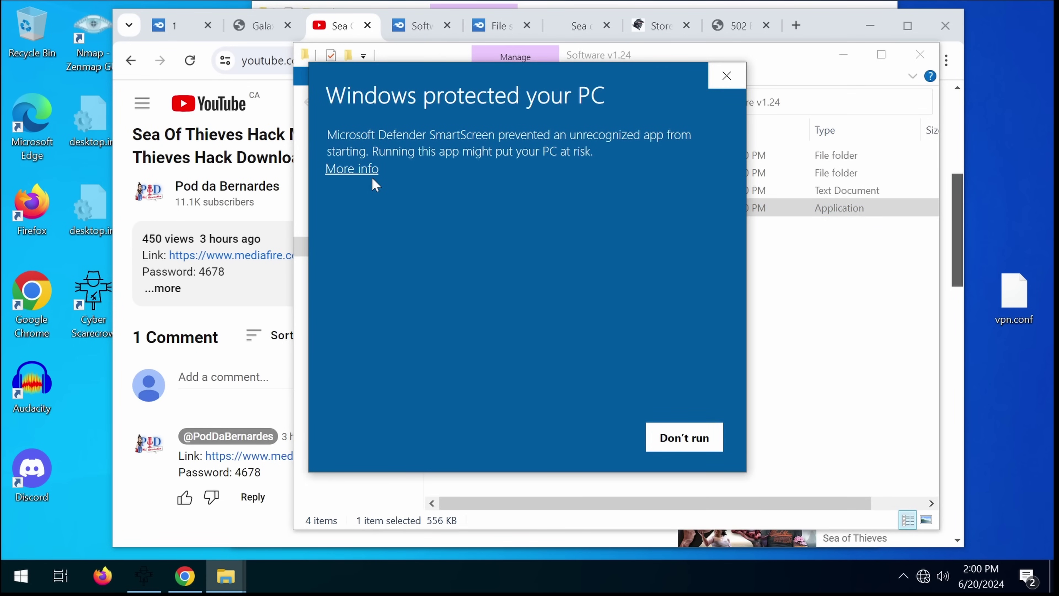
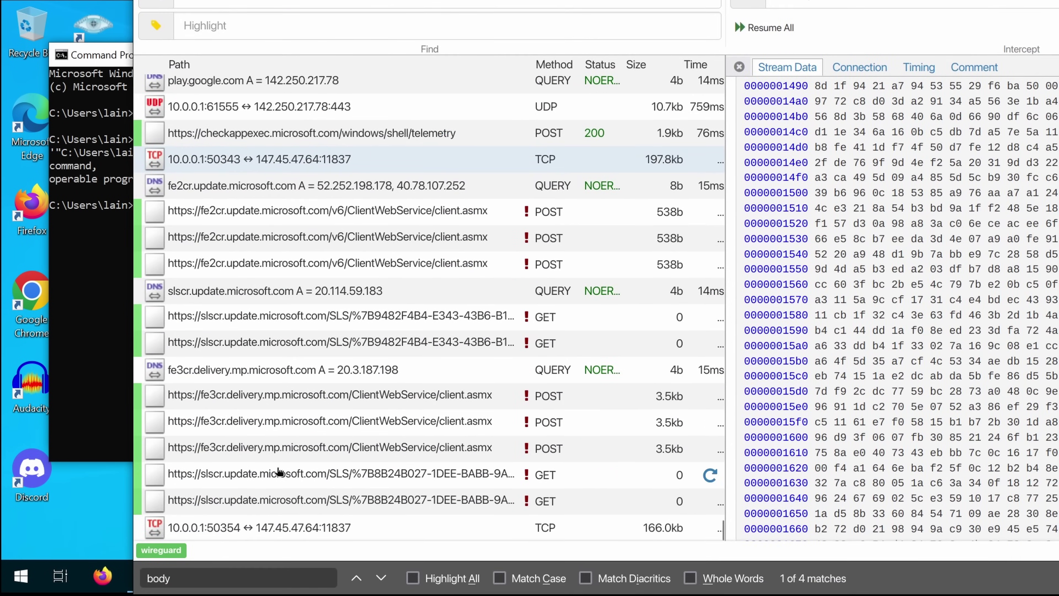
# Step: Select the 166.0kb TCP flow 10.0.0.1:50354 → 147.45.47.64:11837 and view its Connection details
pyautogui.click(269, 519)
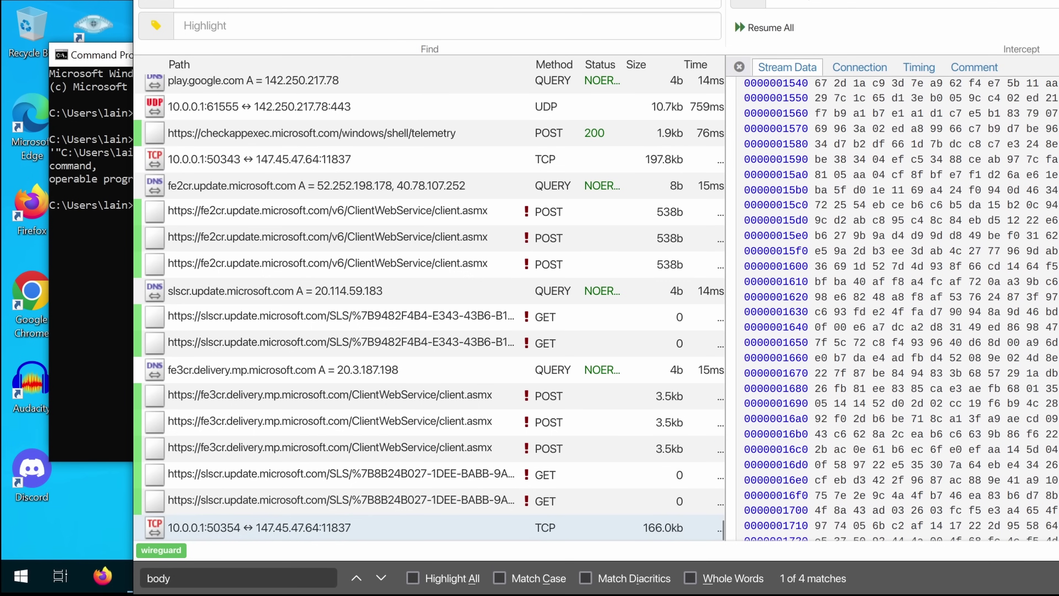
pyautogui.moveTo(717, 542); pyautogui.dragTo(910, 68)
pyautogui.click(912, 68)
pyautogui.click(851, 69)
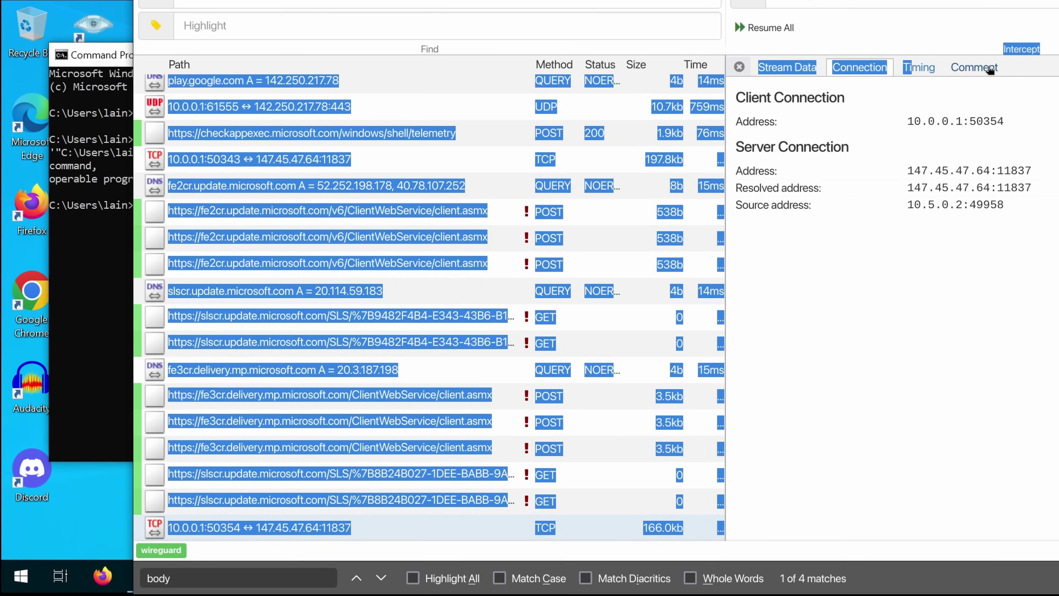
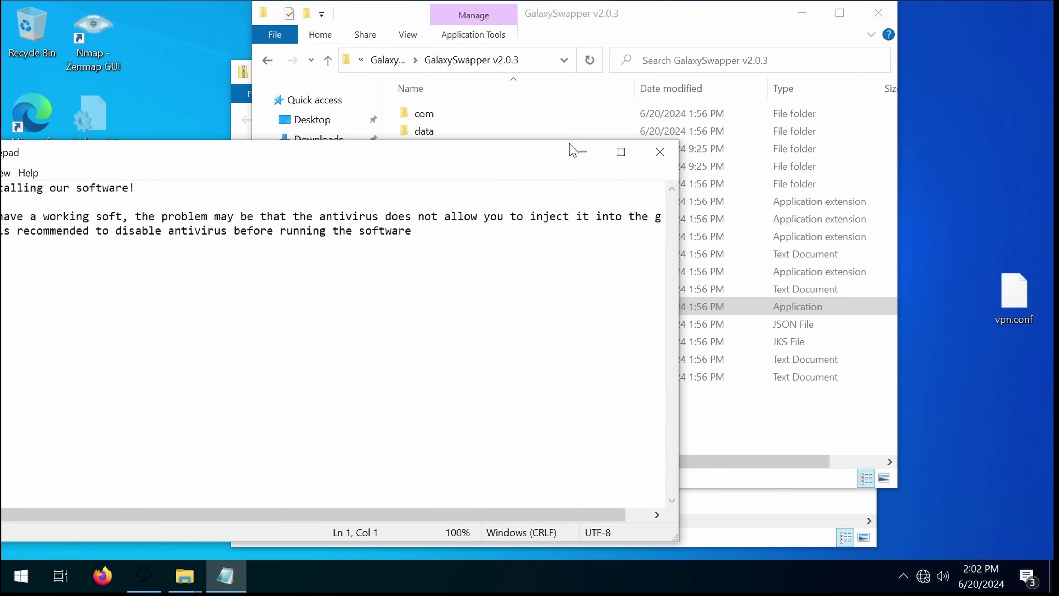
# Step: Close the Notepad install notes, the GalaxySwapper v2.0.3 folder window and the GalaxySwapper v2.0.3.zip window
pyautogui.click(659, 151)
pyautogui.moveTo(731, 25); pyautogui.dragTo(667, 135)
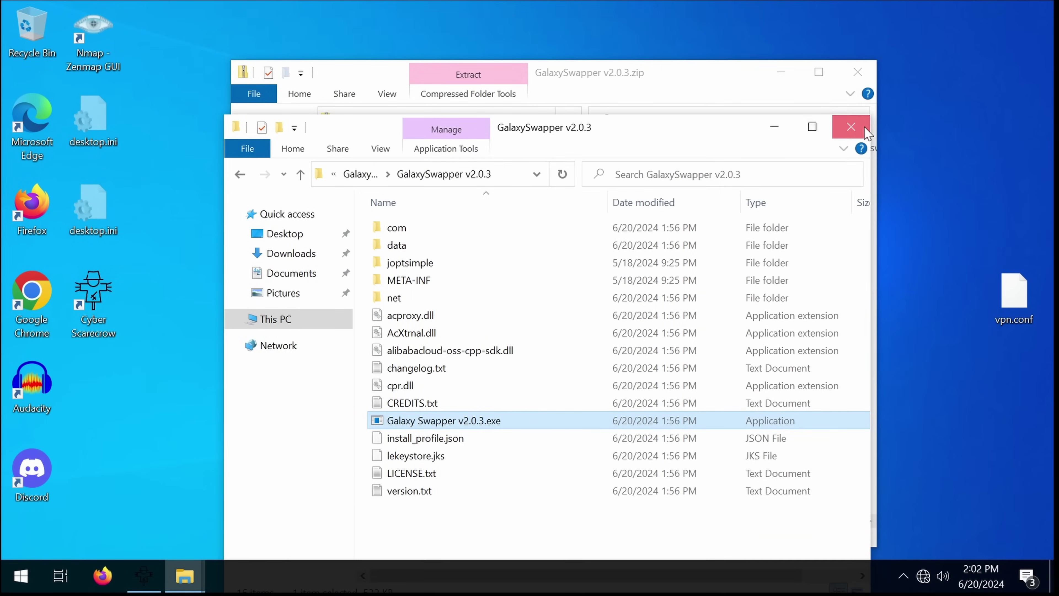
pyautogui.click(846, 126)
pyautogui.click(860, 72)
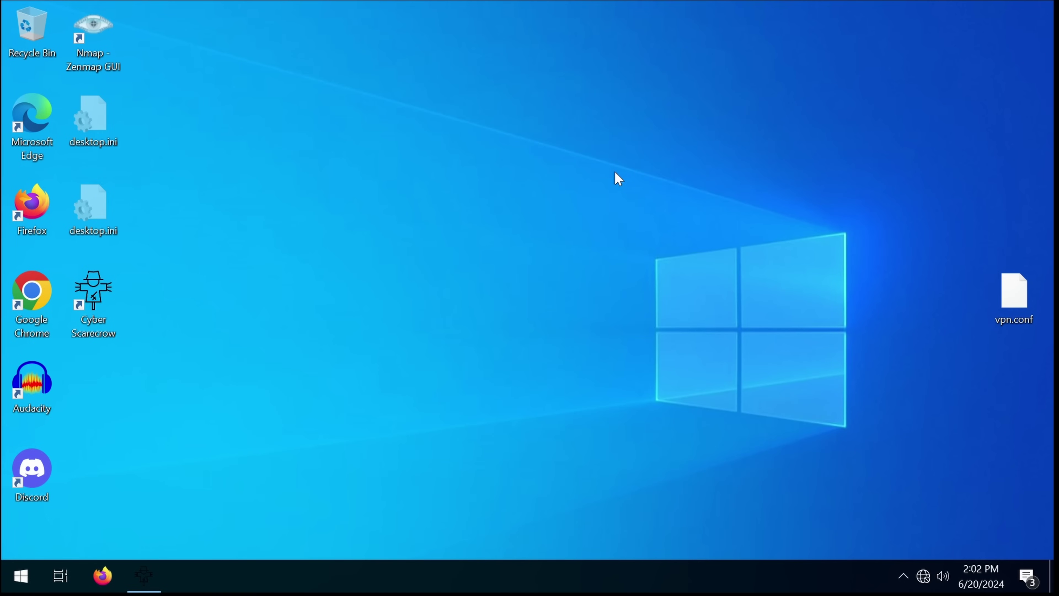